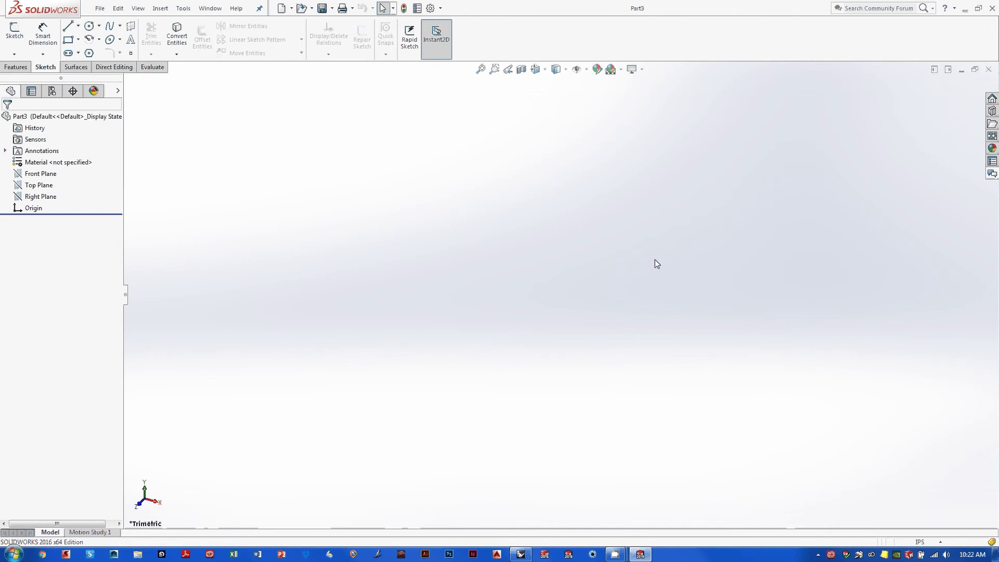
- Show the Front, Top and Right reference planes together in the graphics area
click(38, 176)
shift+click(40, 196)
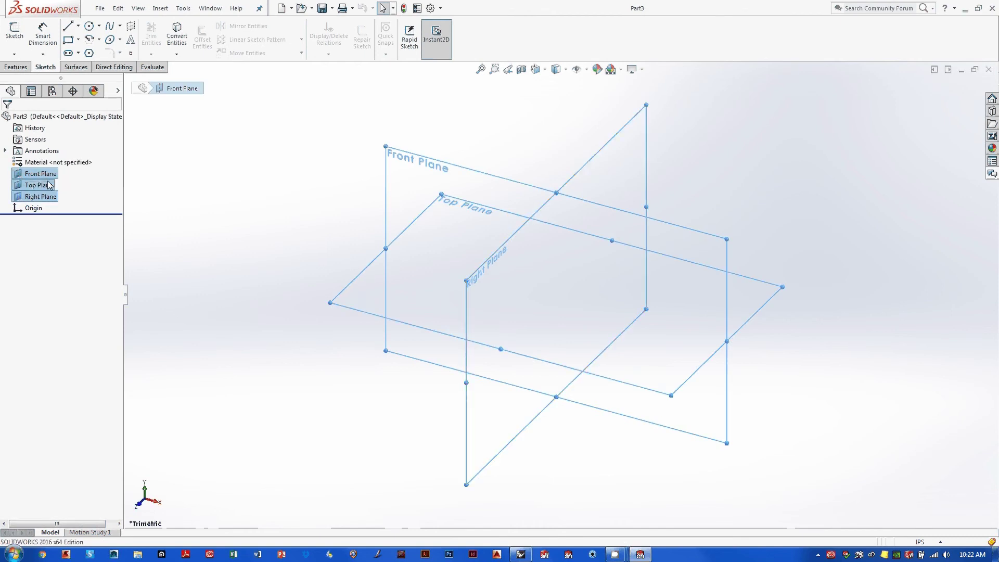
click(73, 174)
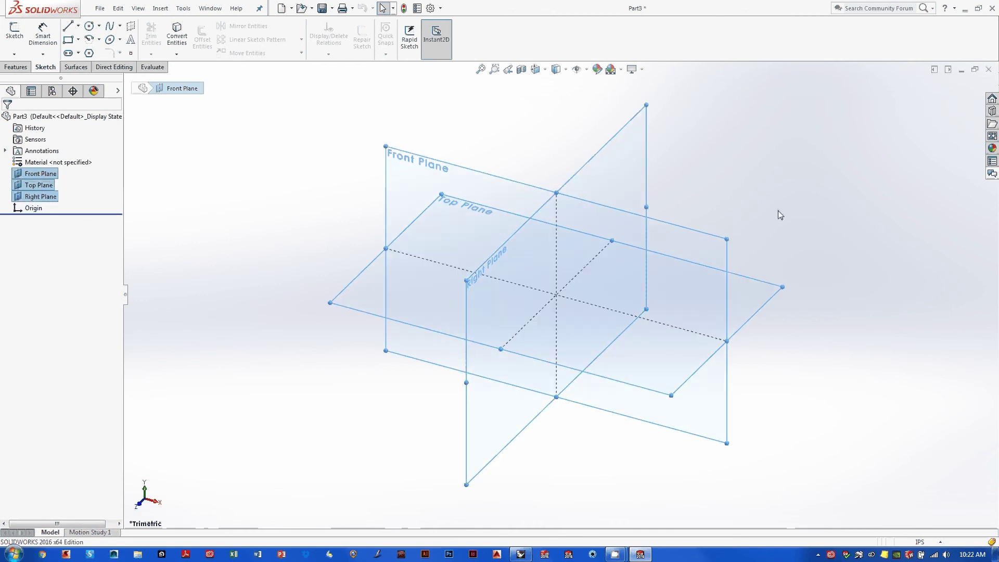
middle_drag(778, 210, 780, 233)
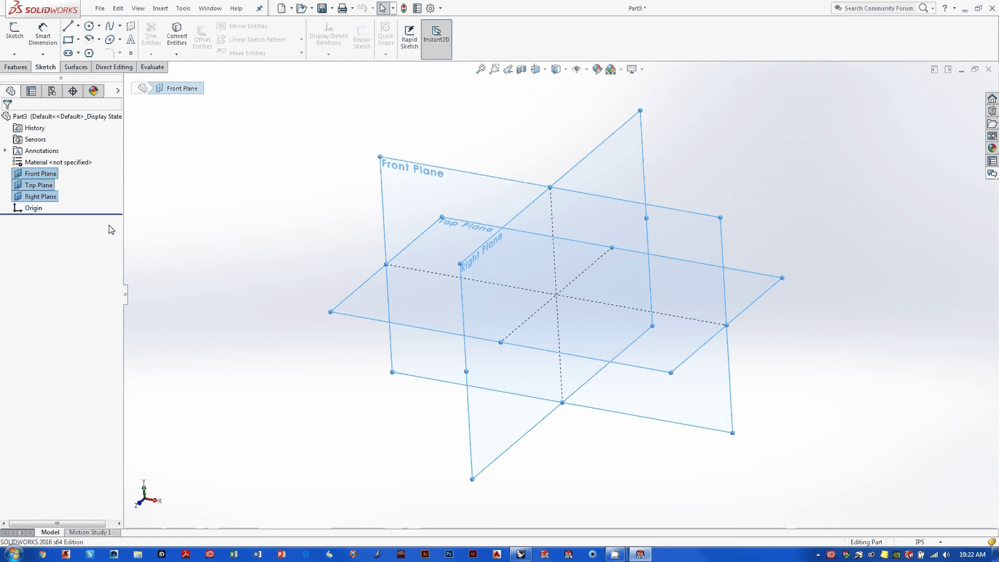
click(35, 208)
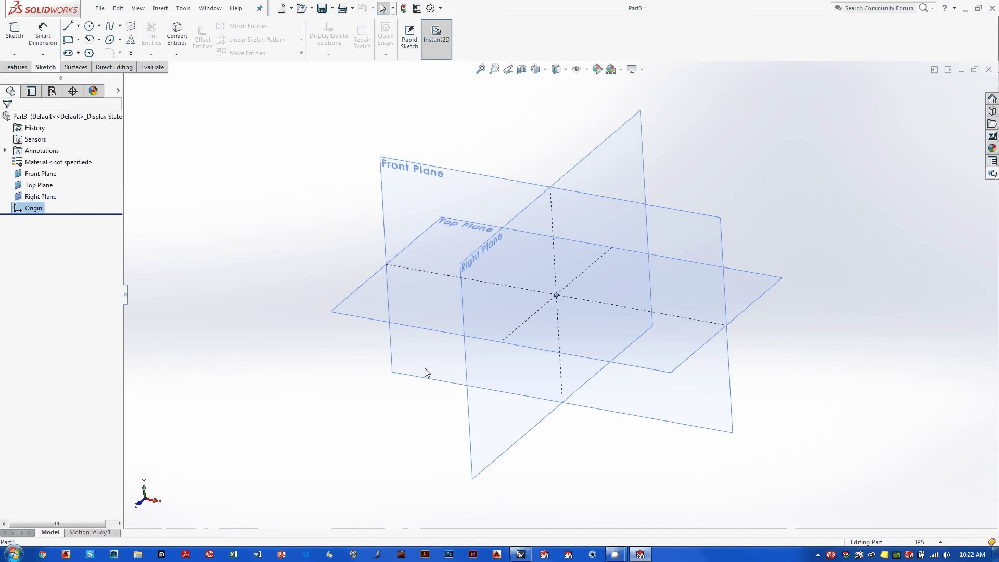
click(279, 211)
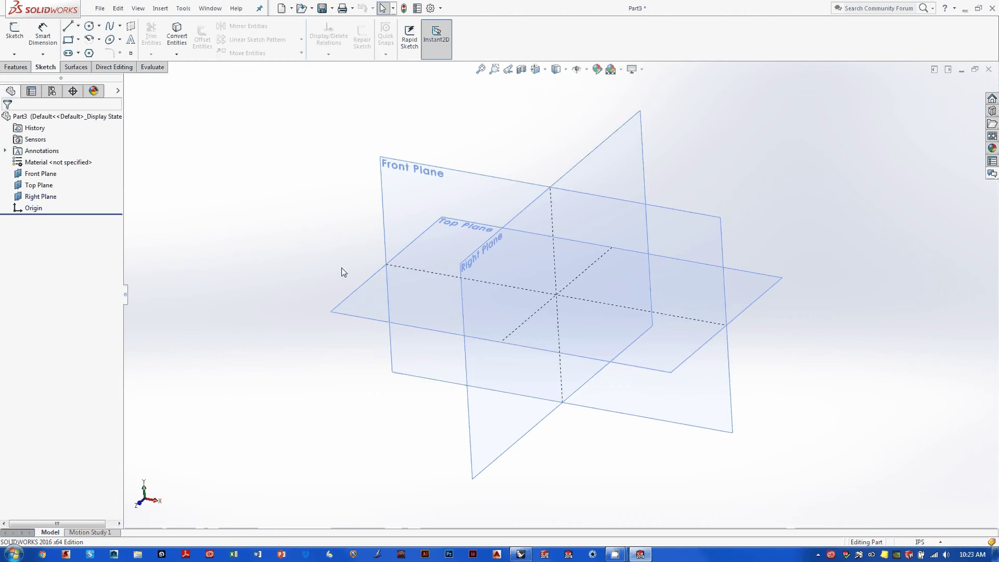
click(364, 298)
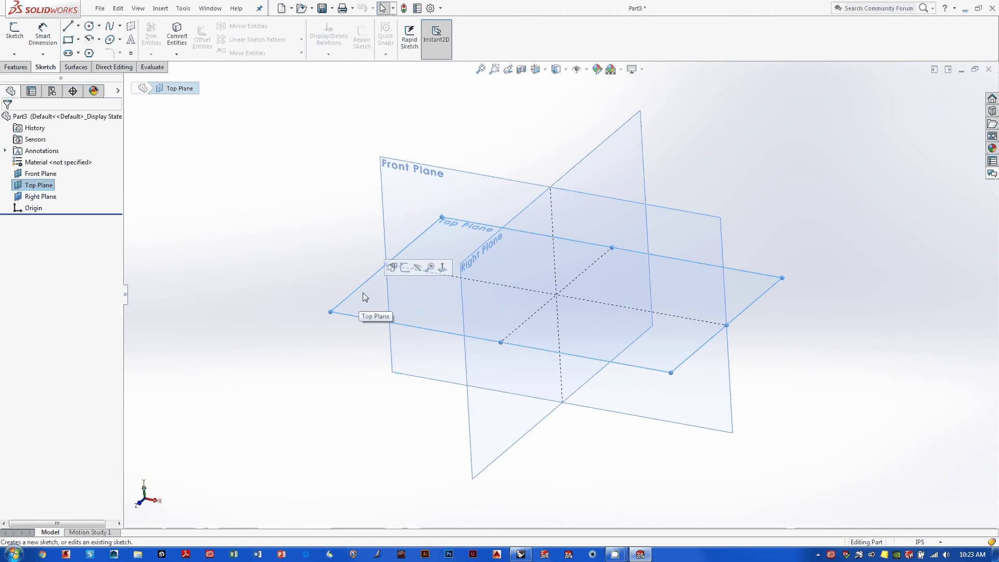
click(301, 229)
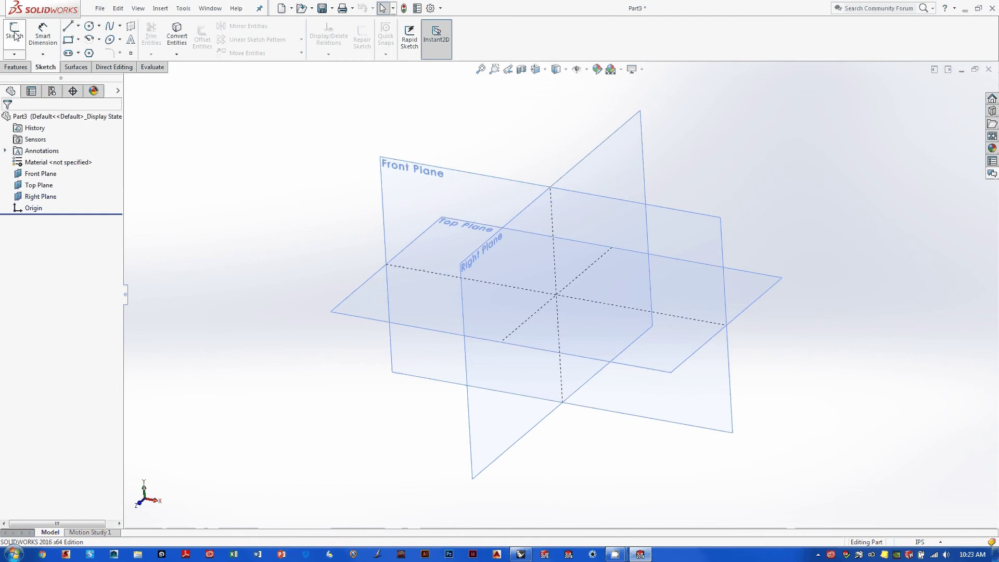
click(15, 36)
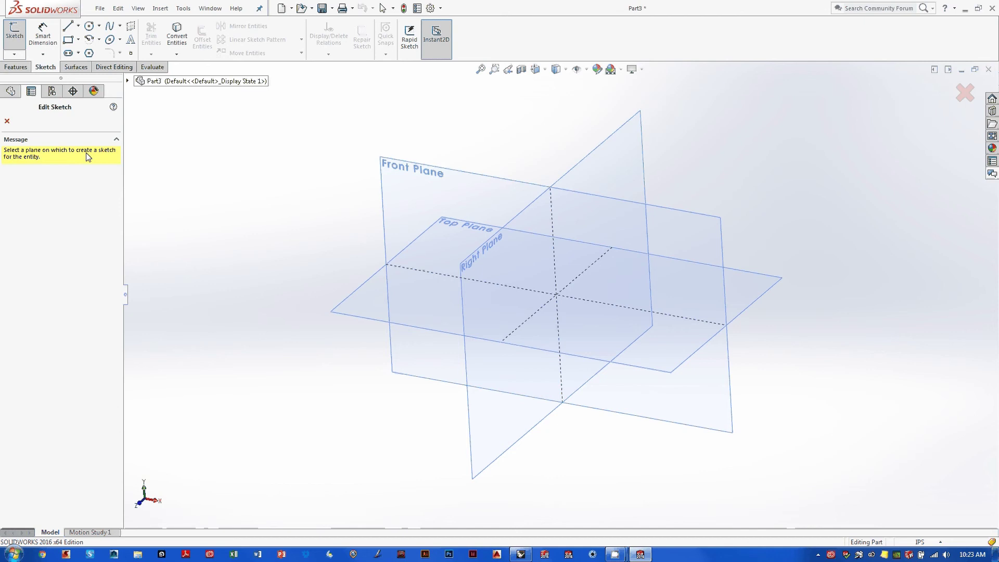
click(7, 121)
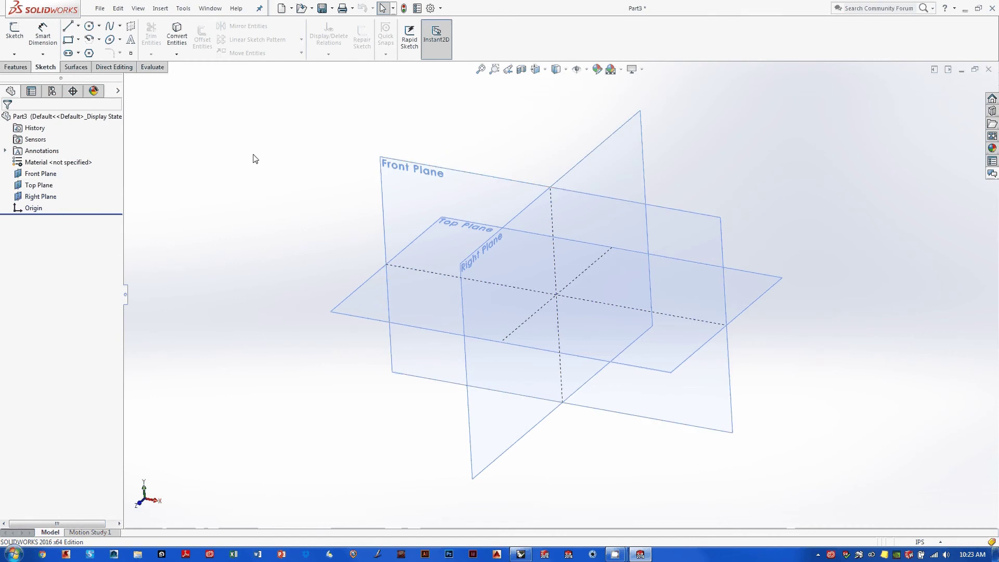
right_click(33, 189)
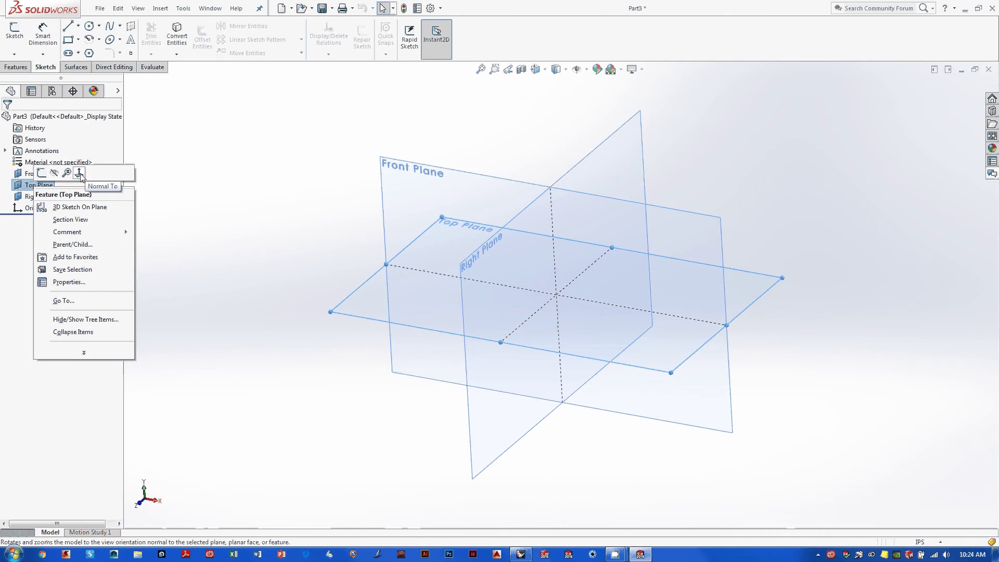
click(243, 176)
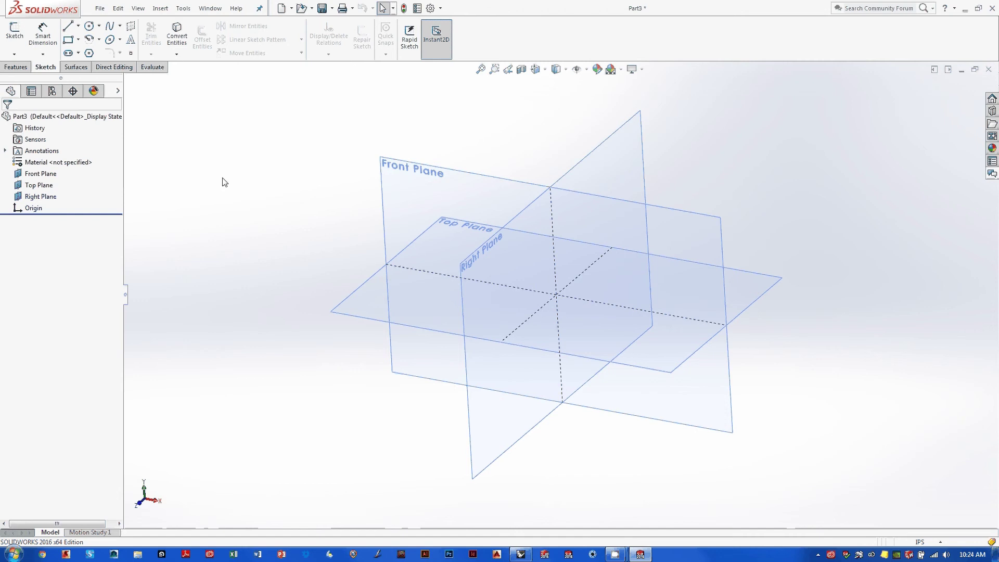
- Hide the Front, Top and Right reference planes
click(39, 174)
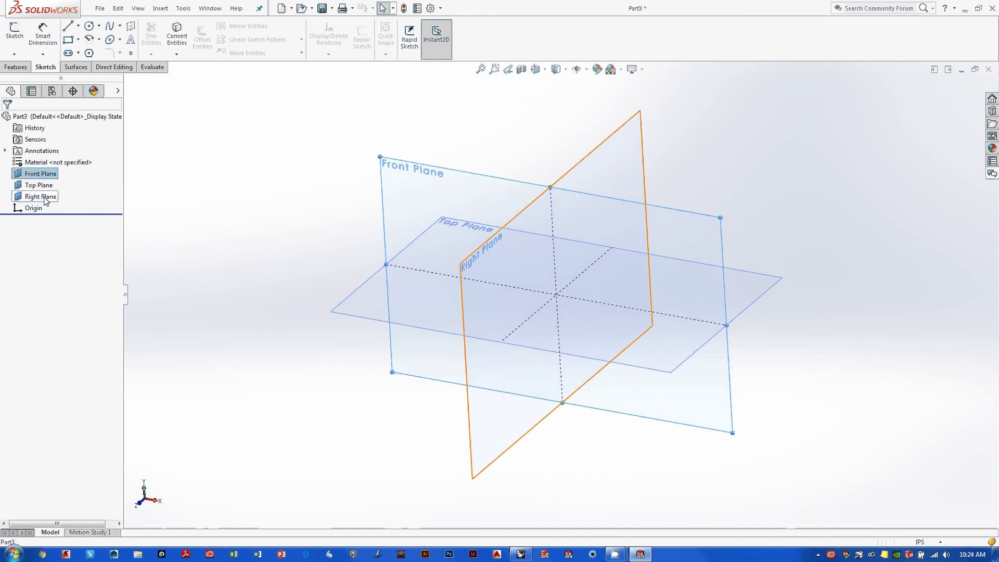
shift+click(41, 197)
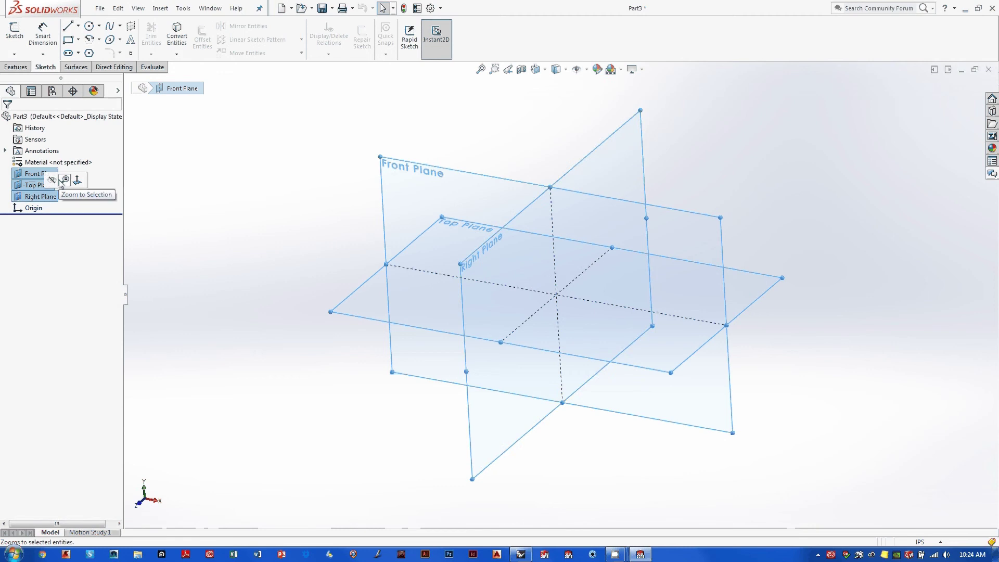
click(78, 190)
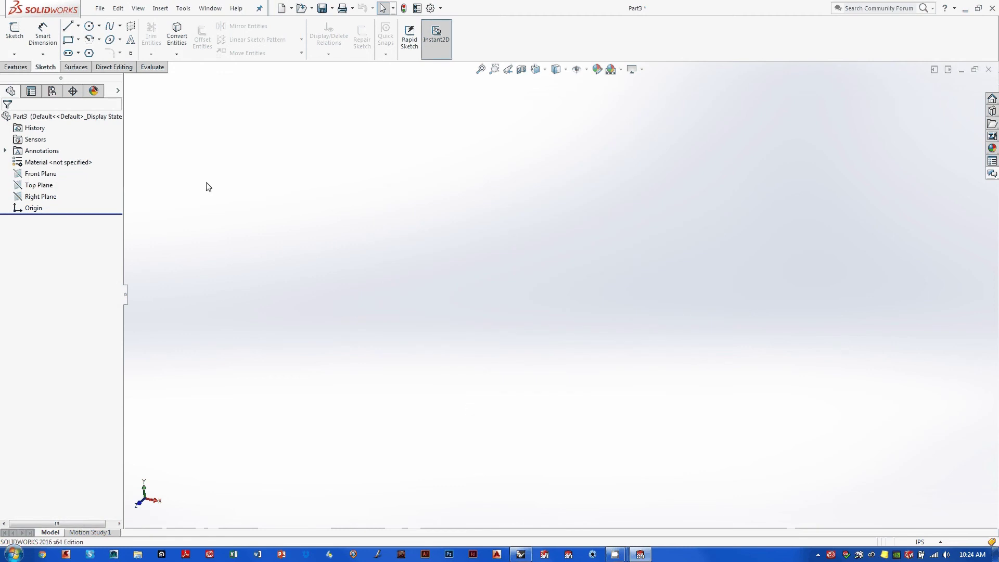
- Start a new 2D sketch on the Top Plane
right_click(41, 186)
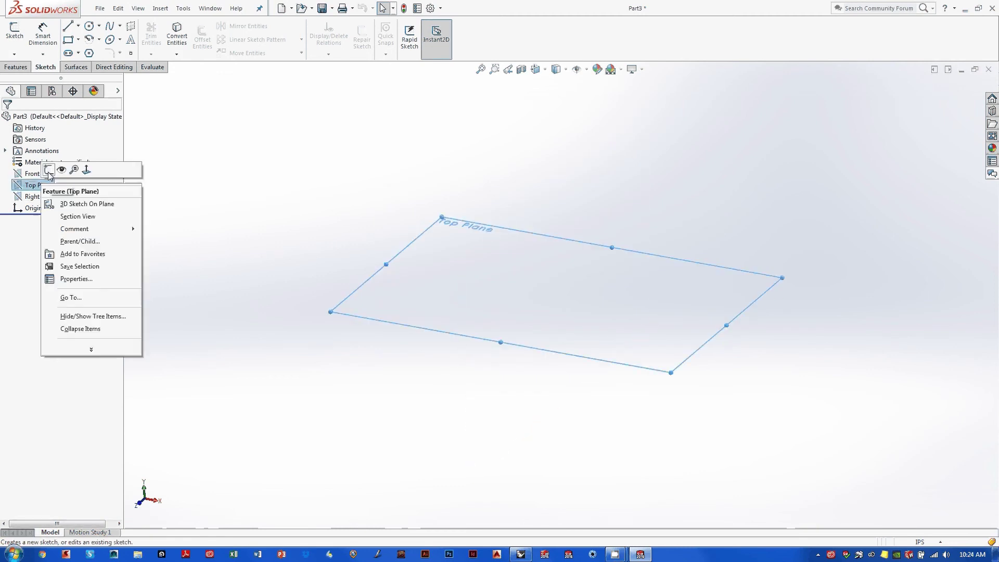
click(252, 147)
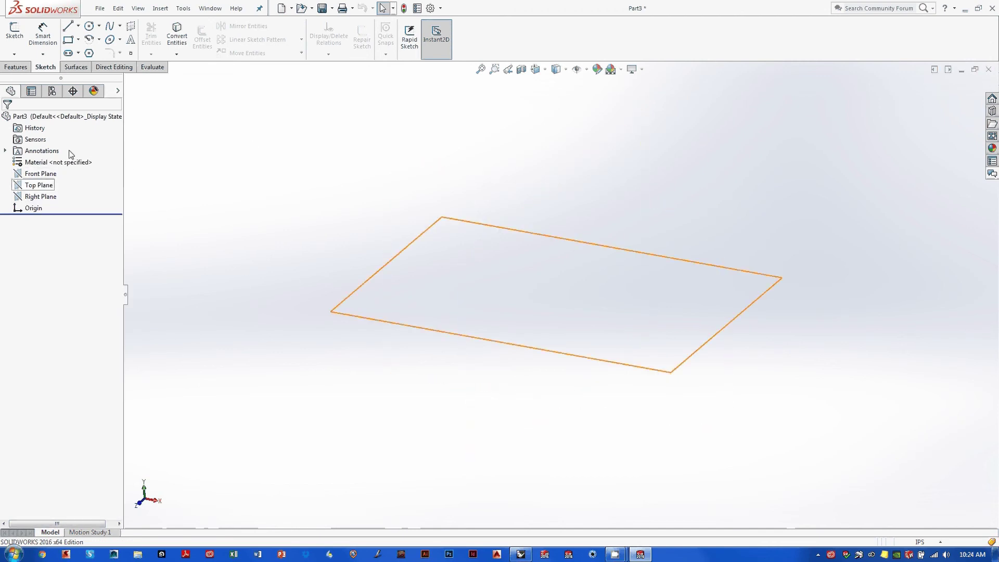
click(15, 32)
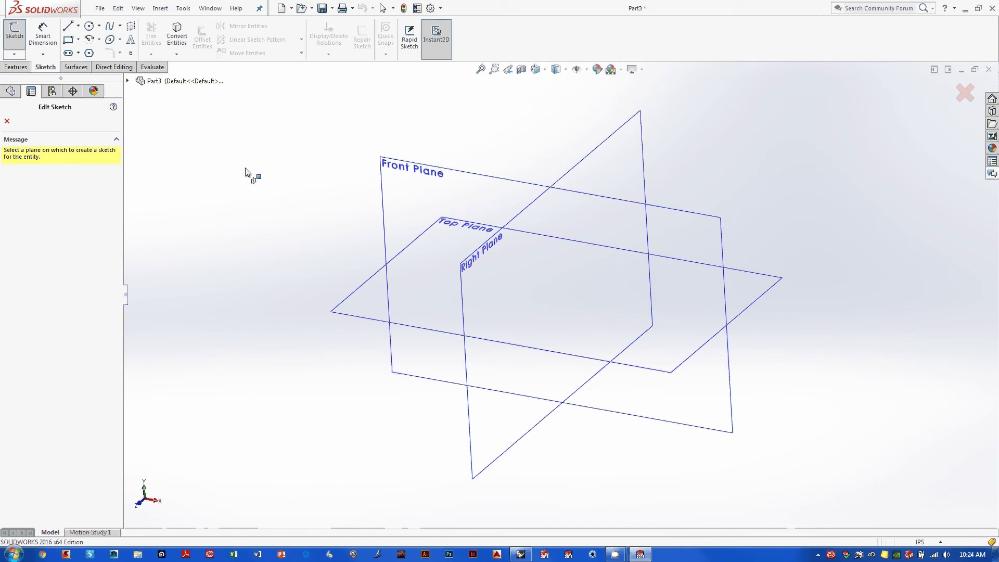
click(365, 306)
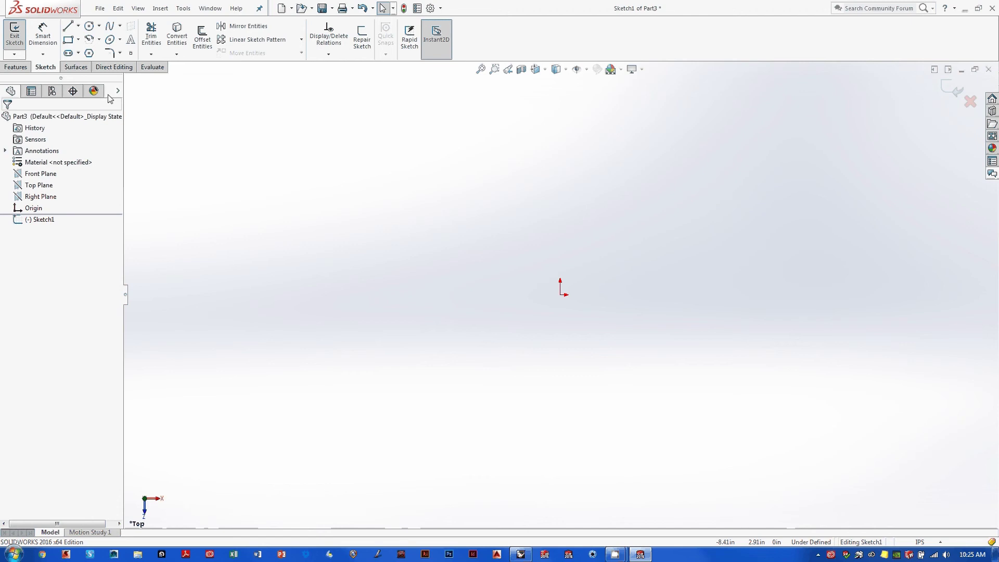
- Sketch a center-point circle of about 1.59 in radius, centered about 3.02 in left of and 1.15 in above the origin
click(89, 26)
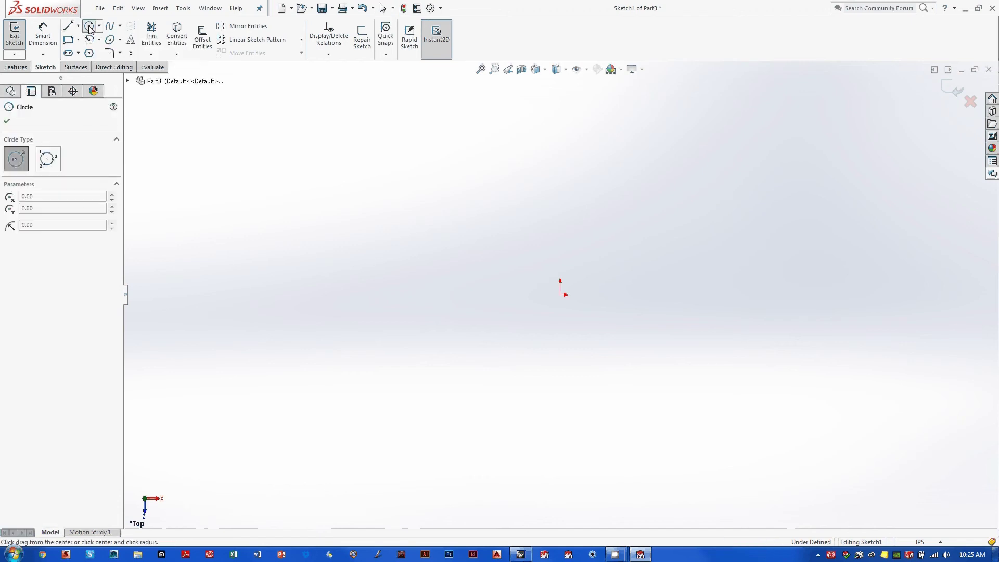
drag(403, 235, 463, 293)
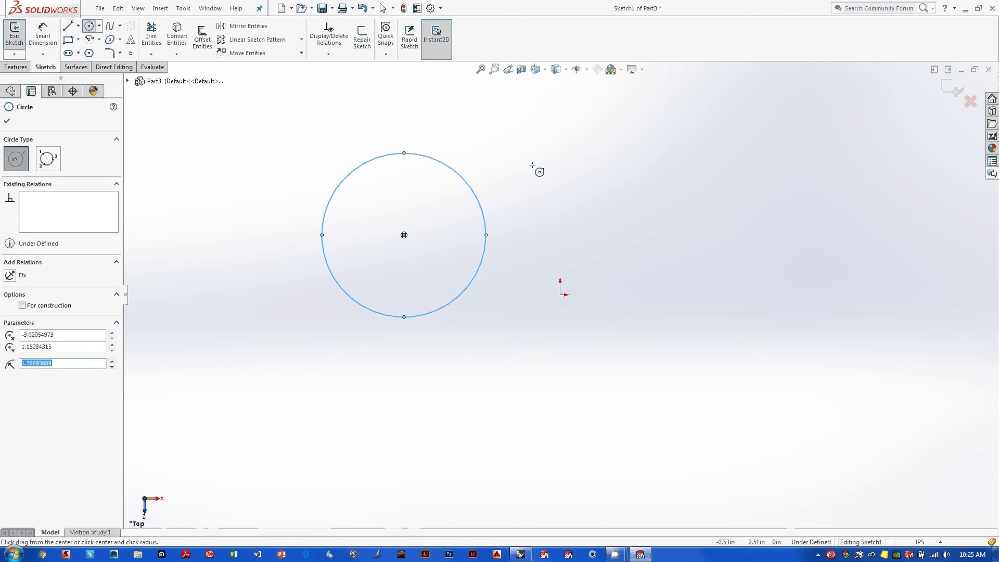
key(Escape)
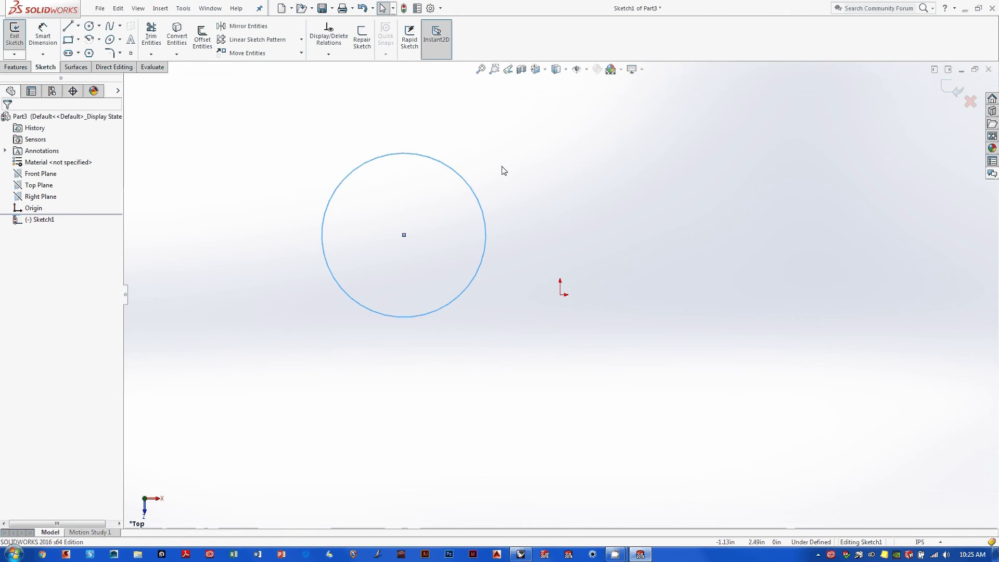
- Set the circle's radius to 1 in
click(470, 188)
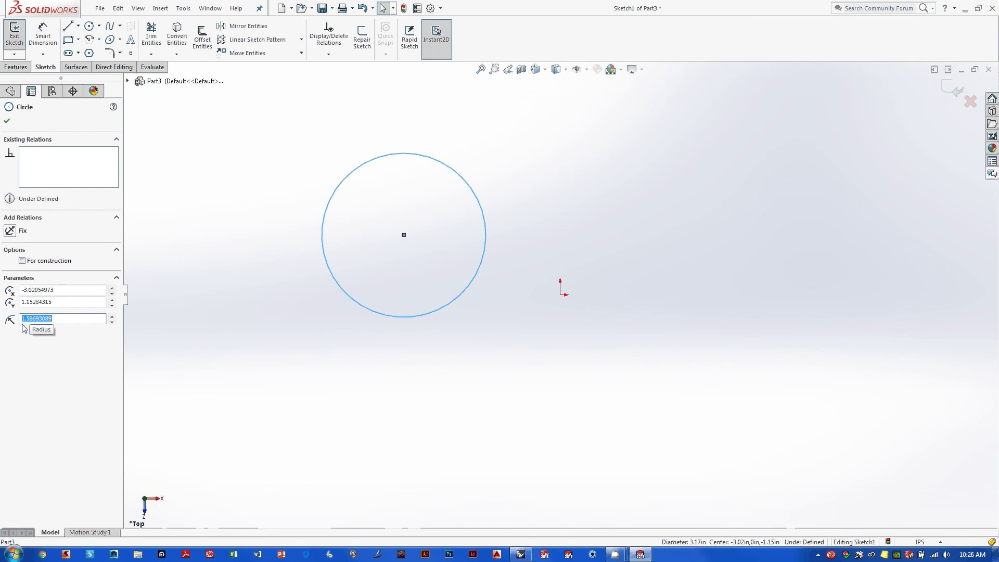
click(73, 320)
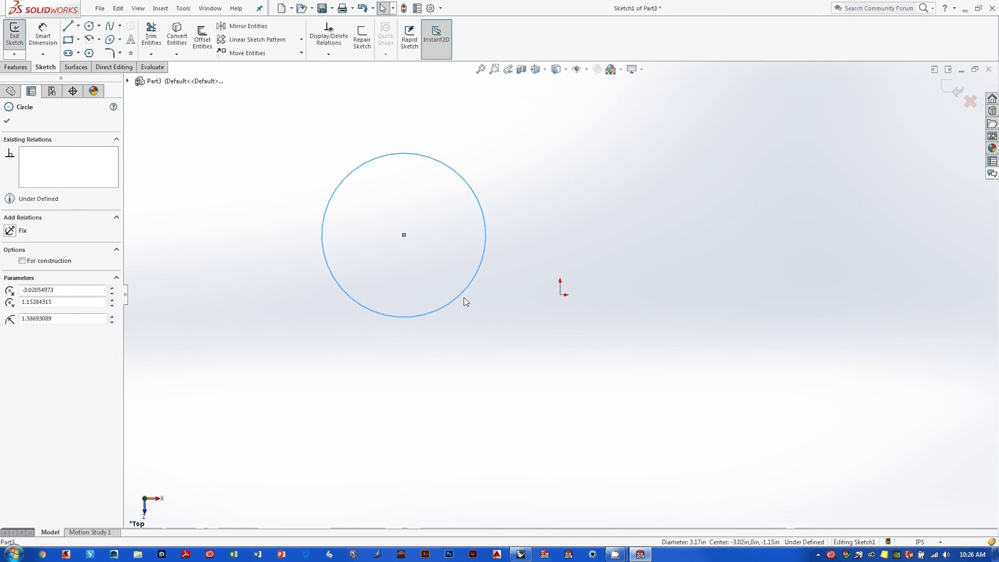
key(Tab)
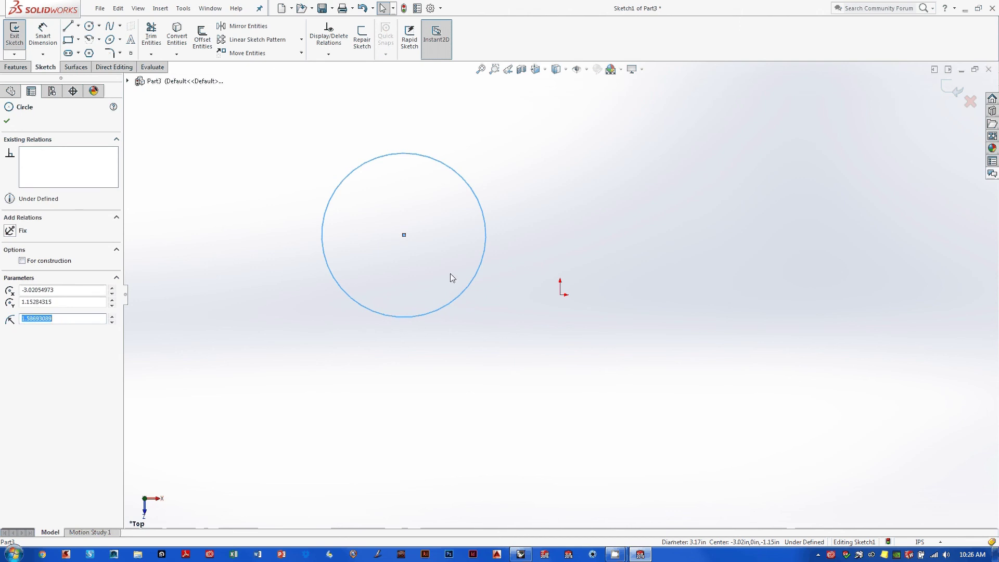
click(73, 319)
text(1)
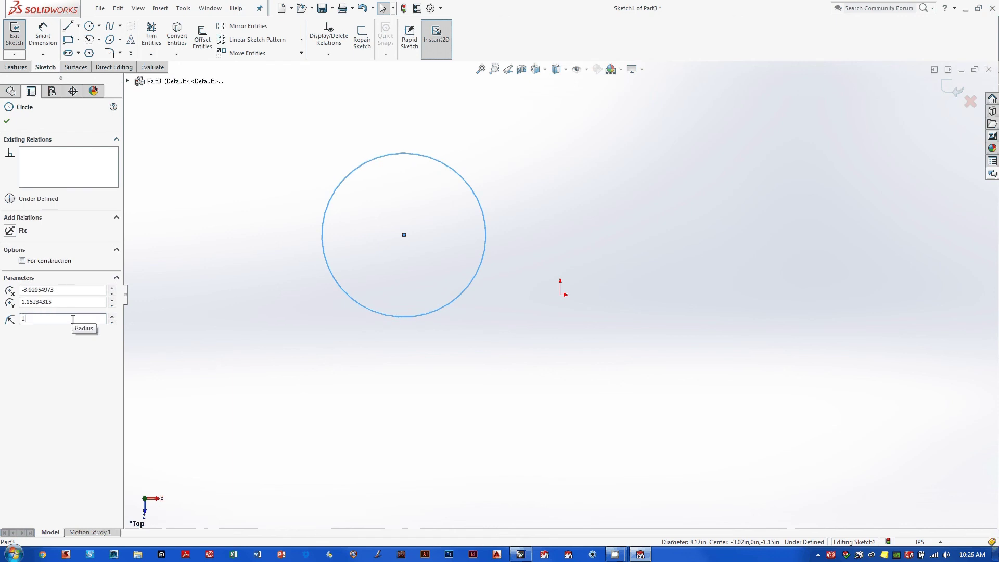
key(Return)
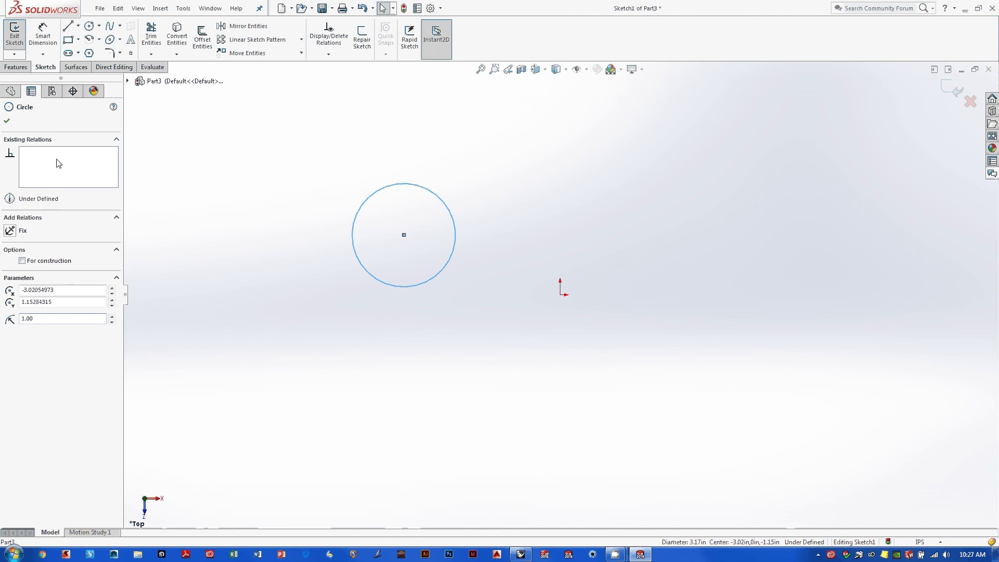
click(6, 121)
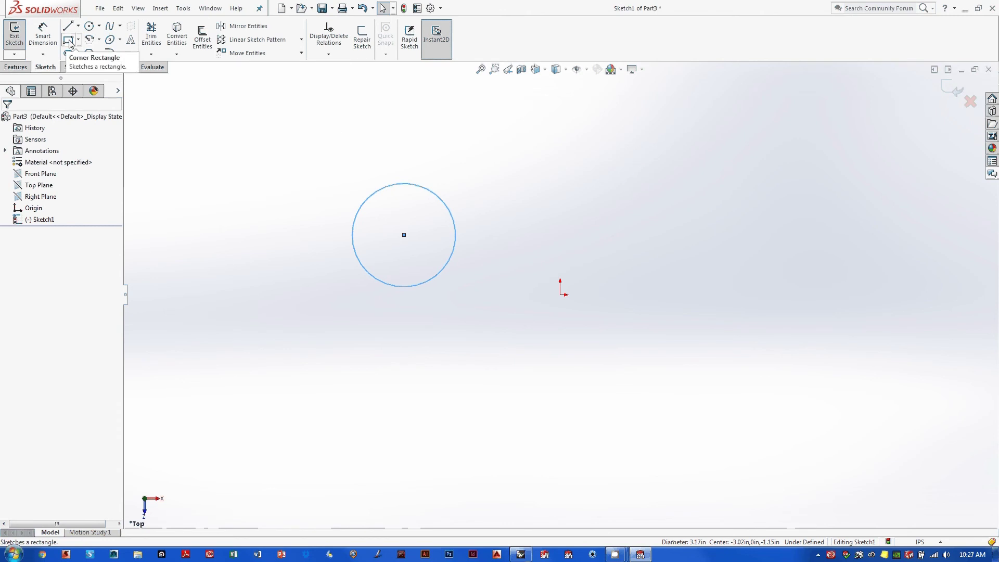
- Sketch a tilted ellipse above and right of the origin, with radii of about 1.11 in and 0.46 in
click(109, 40)
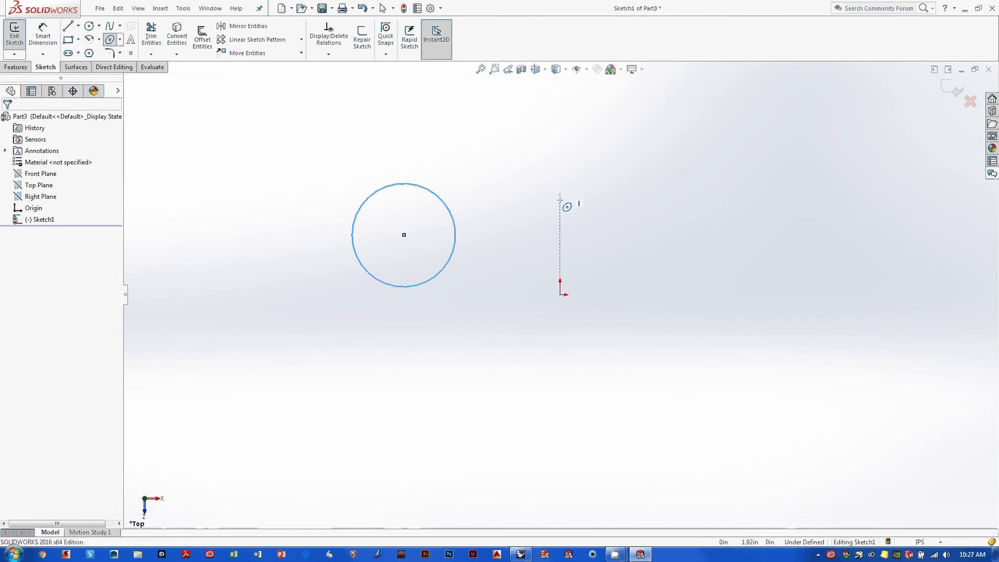
click(595, 198)
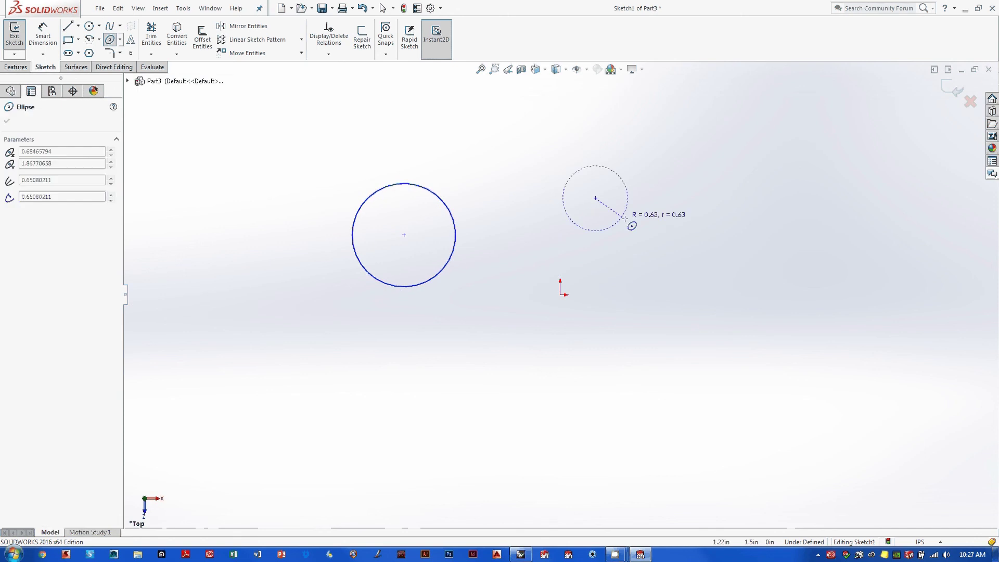
click(650, 231)
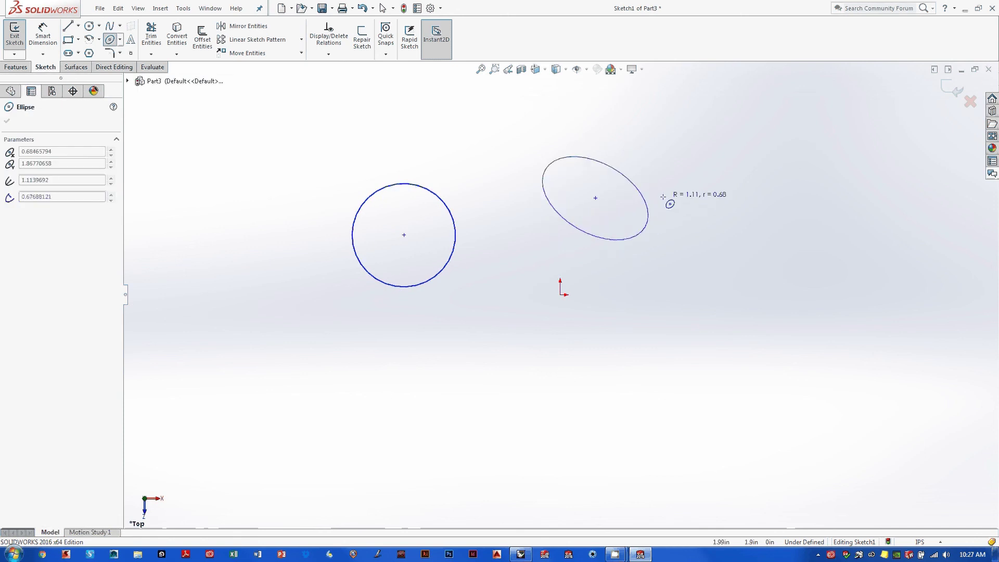
click(659, 211)
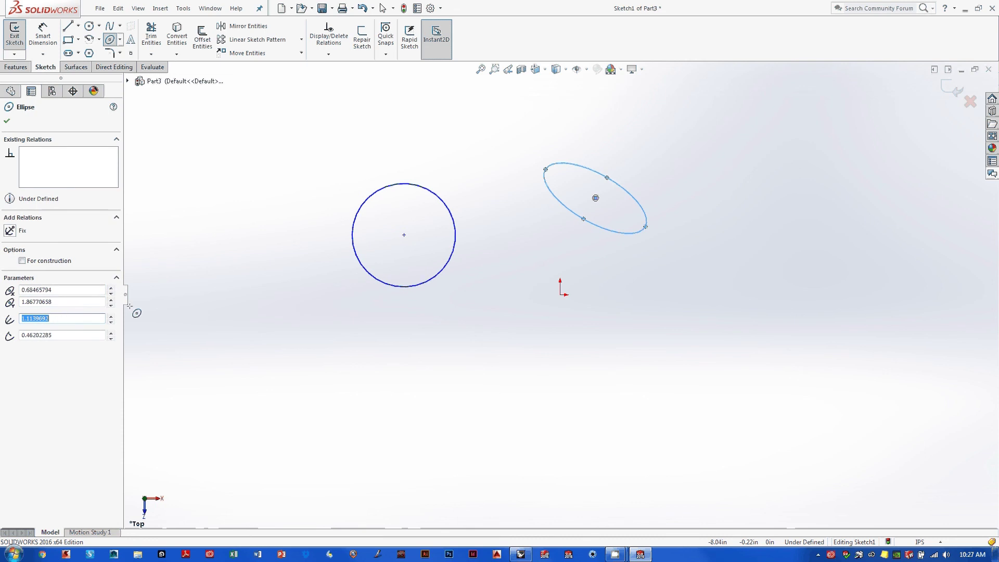
- Set the ellipse's major radius (Radius 1) to 1 in
click(58, 318)
click(618, 235)
click(619, 233)
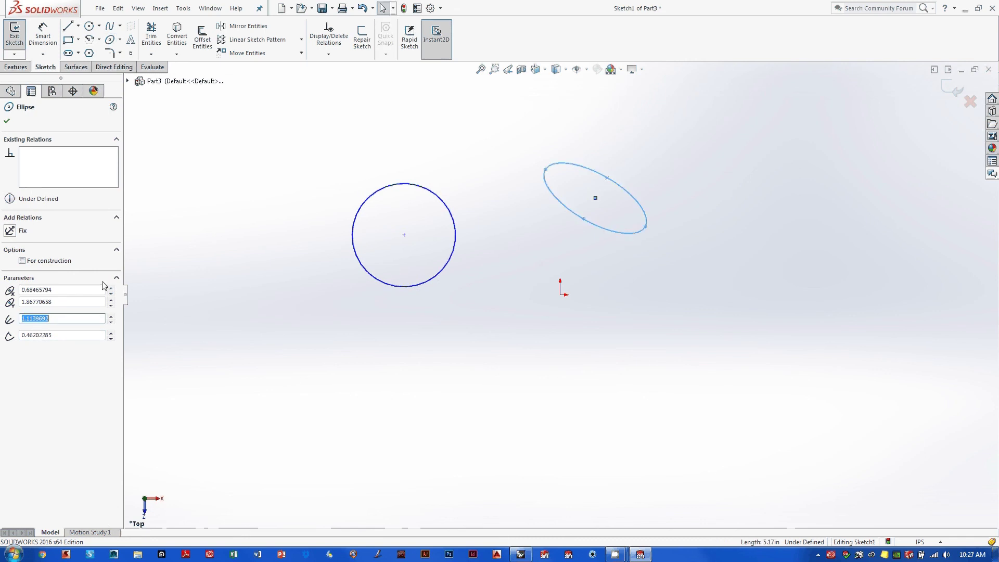
text(1)
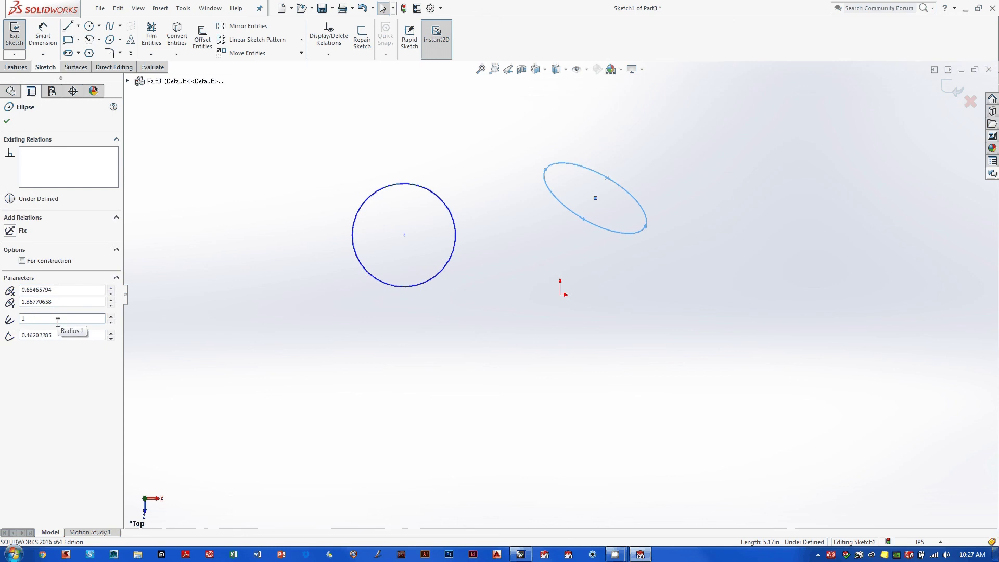
key(Return)
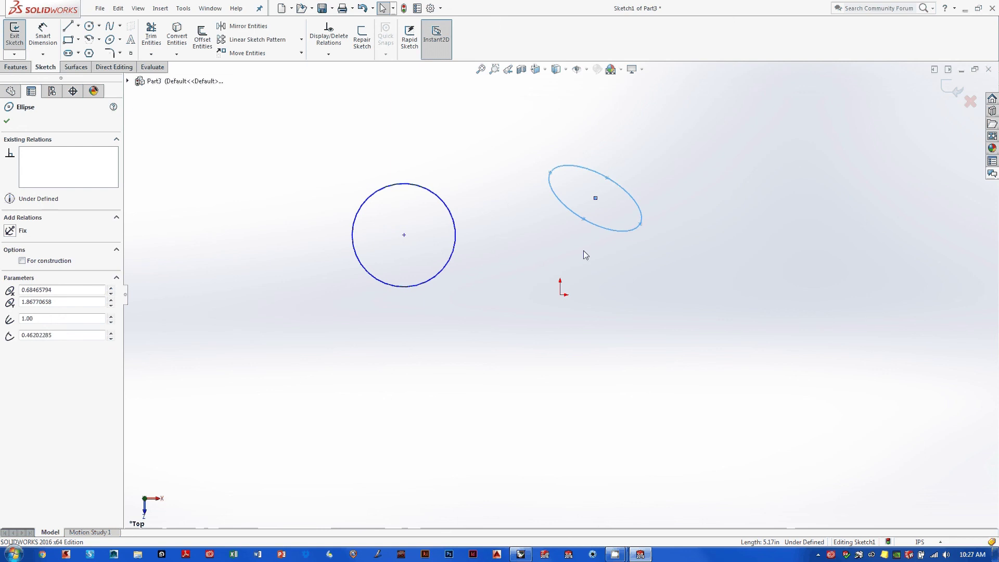
click(615, 231)
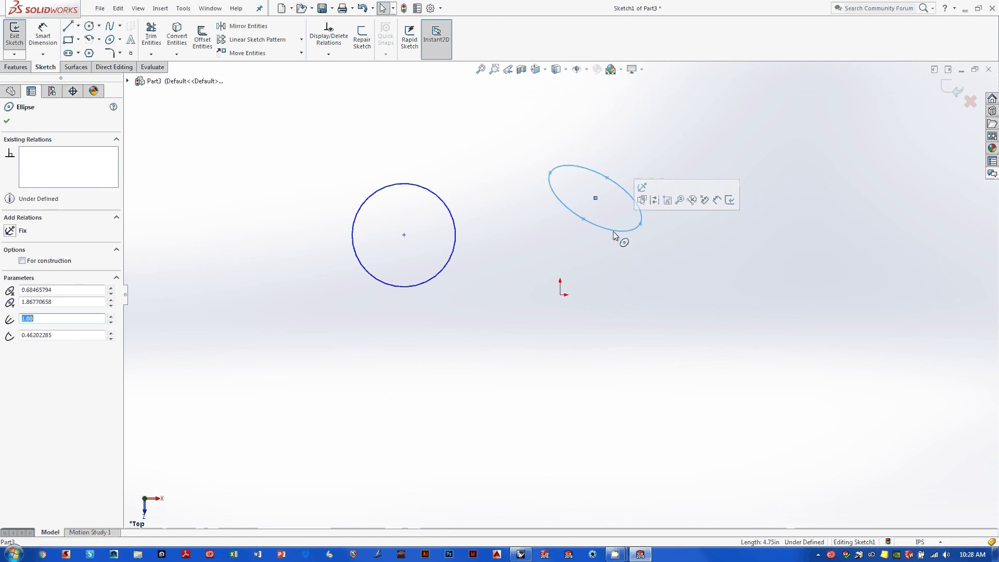
- Adjust the ellipse's minor radius (Radius 2) to about 0.36 in and finish editing its parameters
click(73, 331)
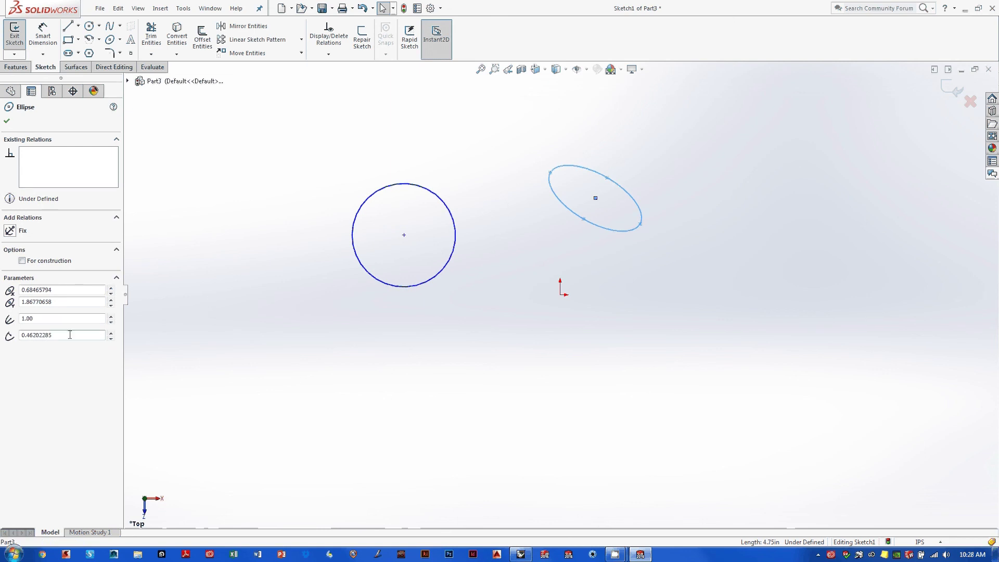
click(111, 337)
click(111, 338)
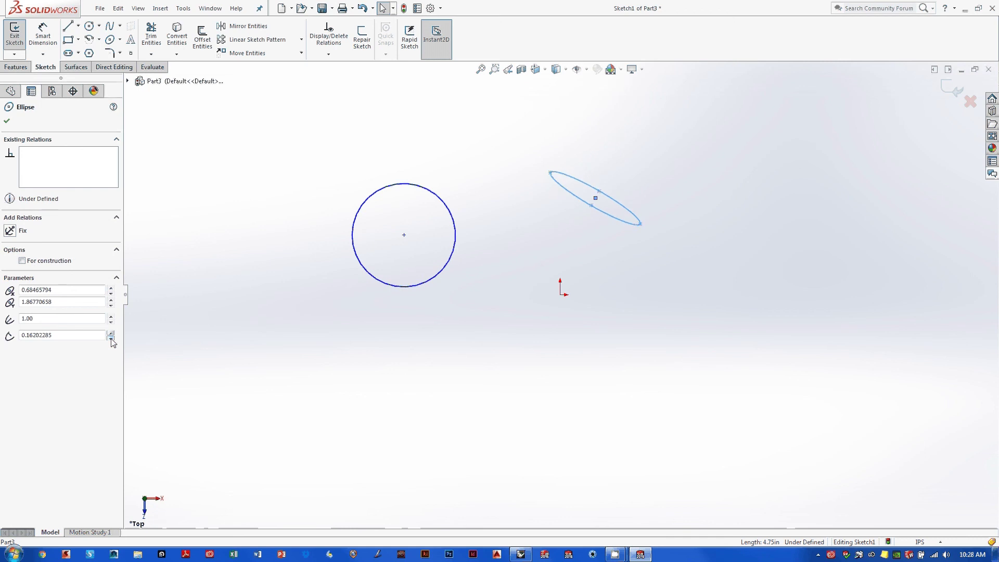
click(110, 332)
click(110, 332)
click(111, 333)
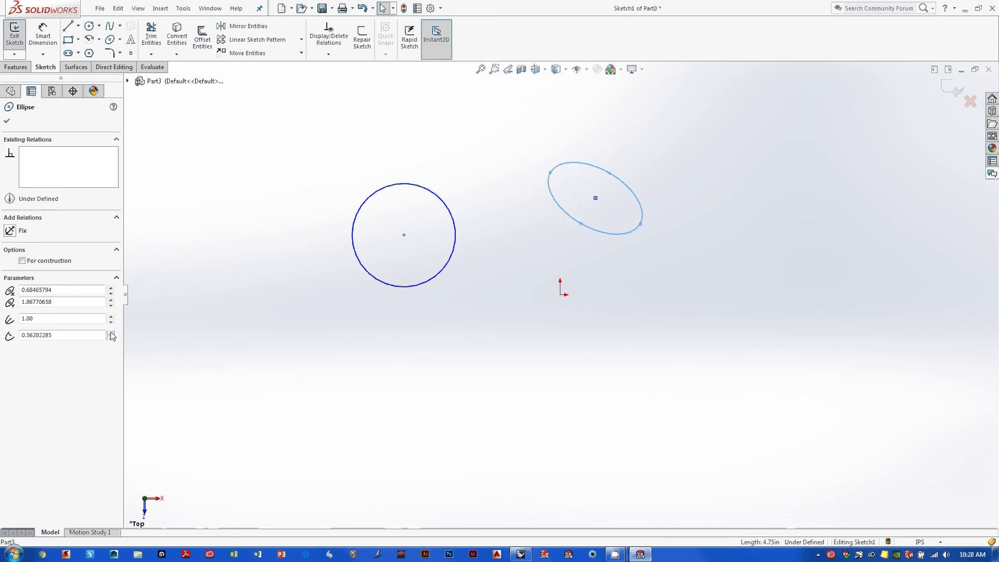
click(111, 333)
click(111, 332)
click(110, 333)
click(111, 338)
click(111, 337)
click(111, 338)
click(111, 338)
click(111, 338)
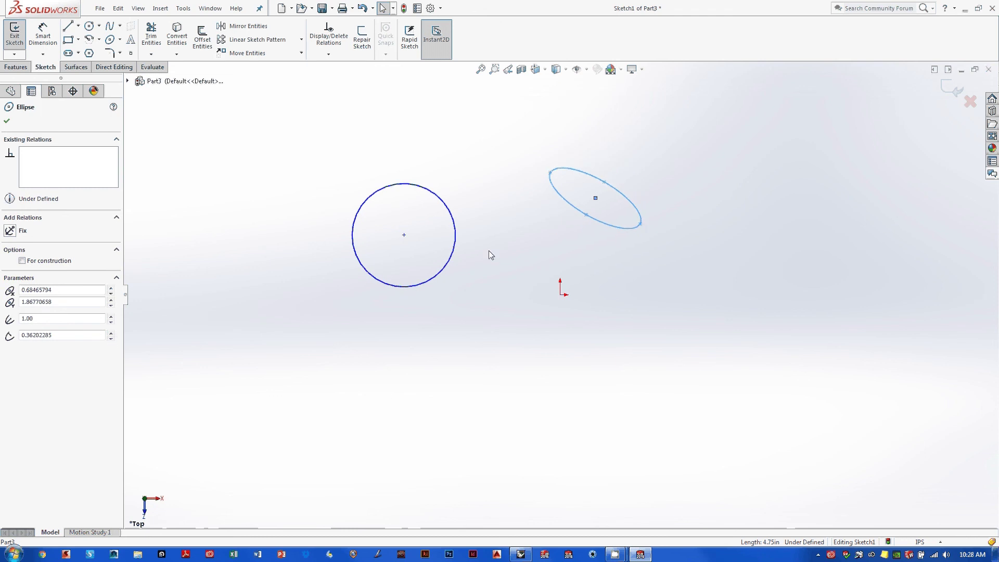
click(7, 122)
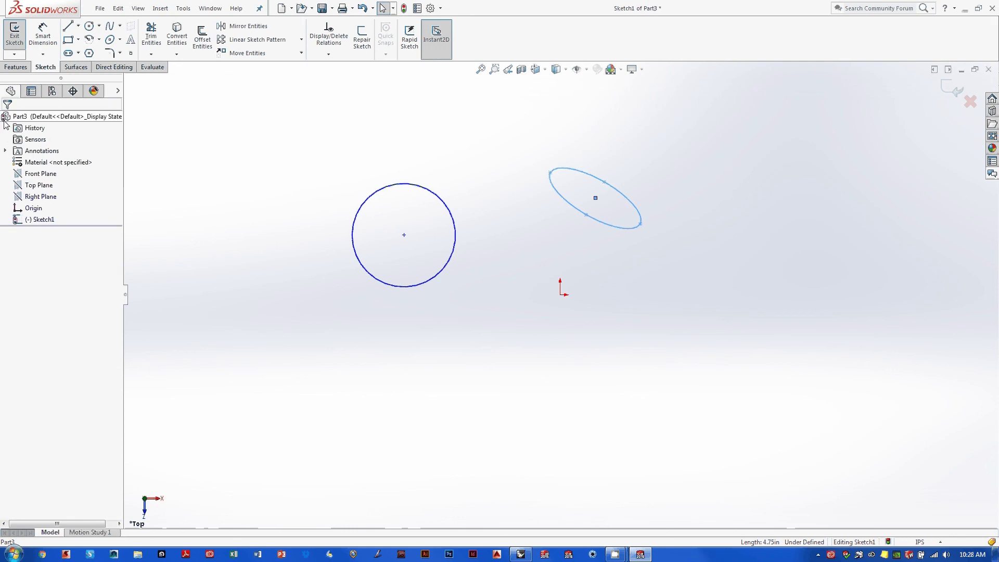
click(762, 187)
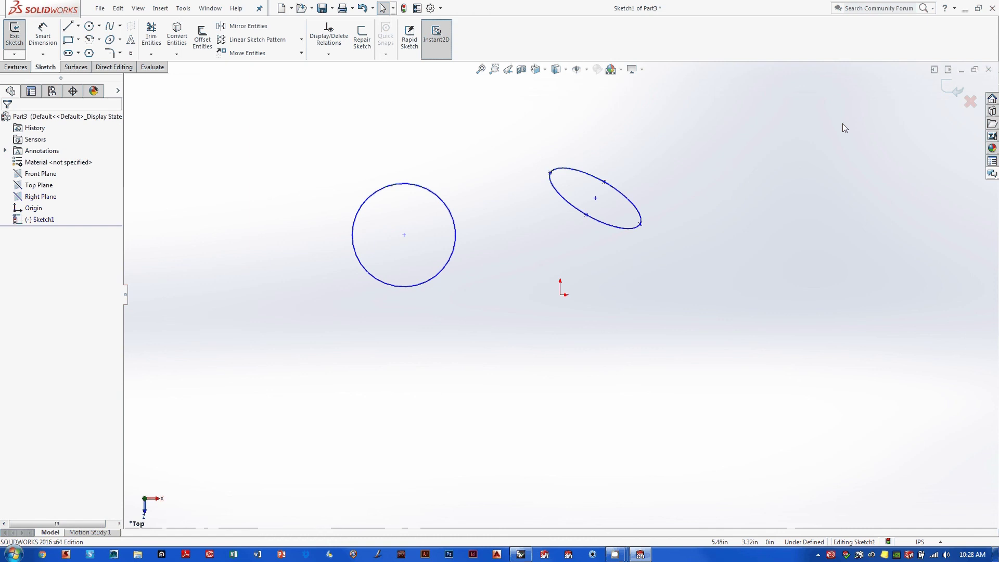
- Exit the sketch, keeping the circle and ellipse, and clear the selection
click(948, 94)
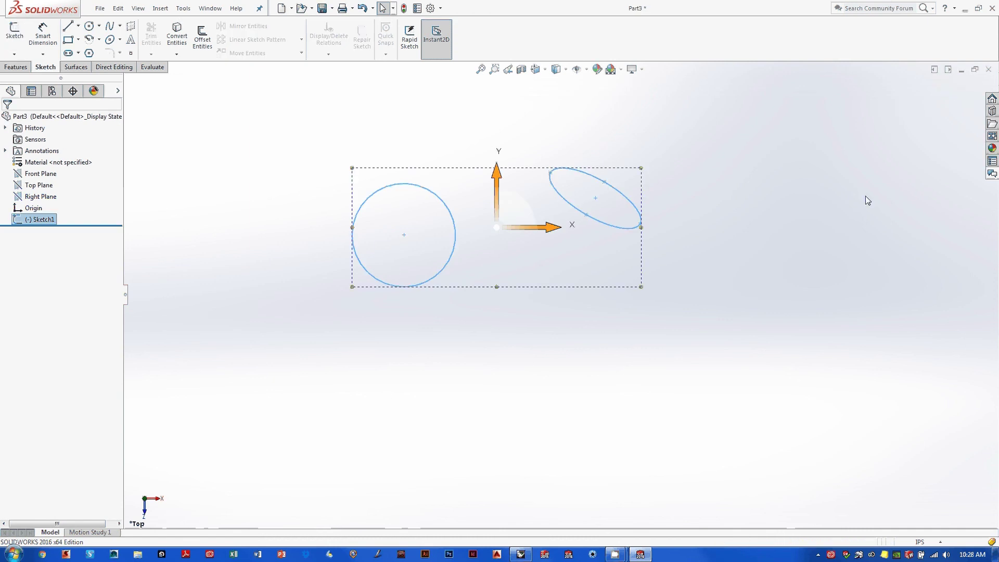
click(853, 199)
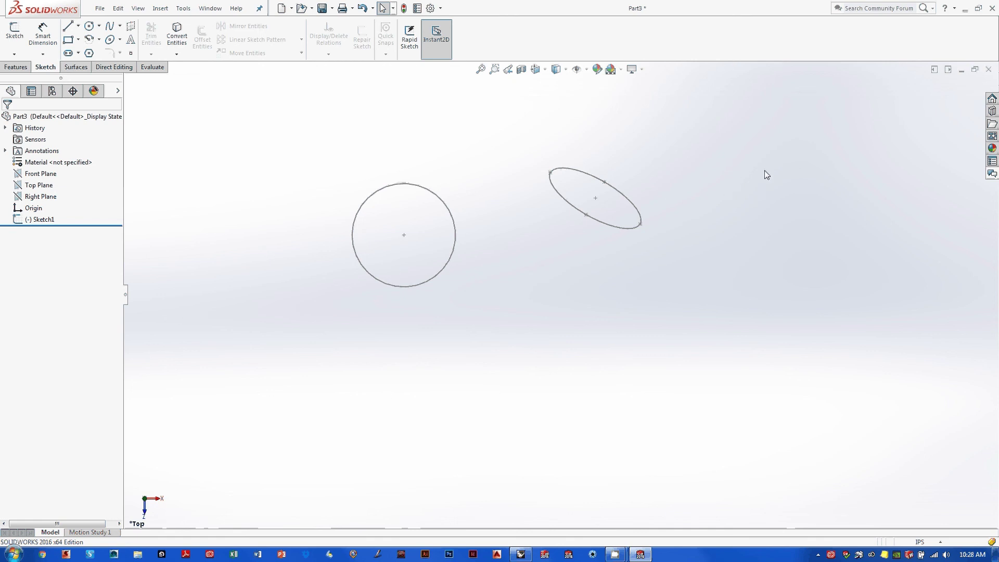
mouse_move(769, 173)
middle_down()
mouse_move(734, 223)
mouse_move(667, 266)
mouse_move(513, 265)
mouse_move(377, 243)
mouse_move(671, 263)
mouse_move(729, 202)
mouse_move(738, 114)
mouse_move(696, 182)
mouse_move(593, 225)
mouse_move(545, 192)
middle_up()
mouse_move(698, 177)
middle_down()
mouse_move(716, 208)
mouse_move(697, 315)
mouse_move(733, 200)
mouse_move(637, 170)
mouse_move(649, 190)
mouse_move(758, 263)
mouse_move(718, 290)
mouse_move(595, 267)
mouse_move(702, 326)
mouse_move(729, 226)
mouse_move(725, 197)
mouse_move(712, 297)
mouse_move(737, 276)
mouse_move(725, 245)
mouse_move(710, 297)
mouse_move(720, 289)
middle_up()
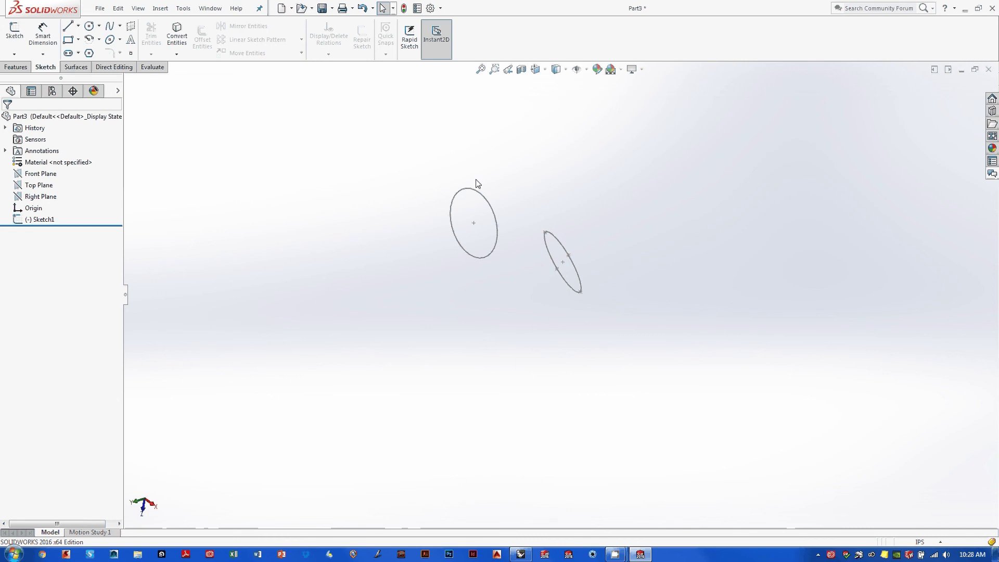
- Reopen Sketch1 for editing
click(44, 220)
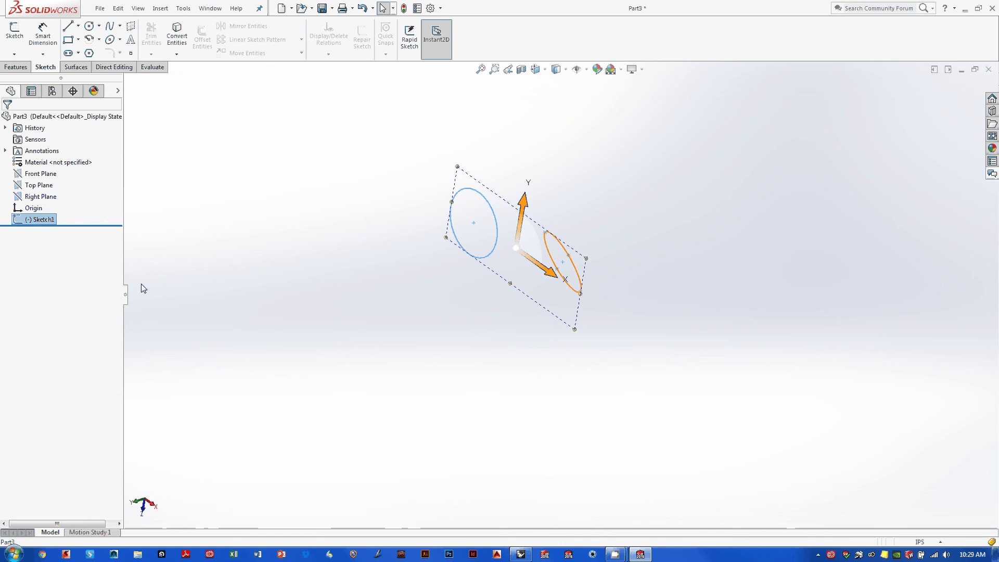
click(372, 212)
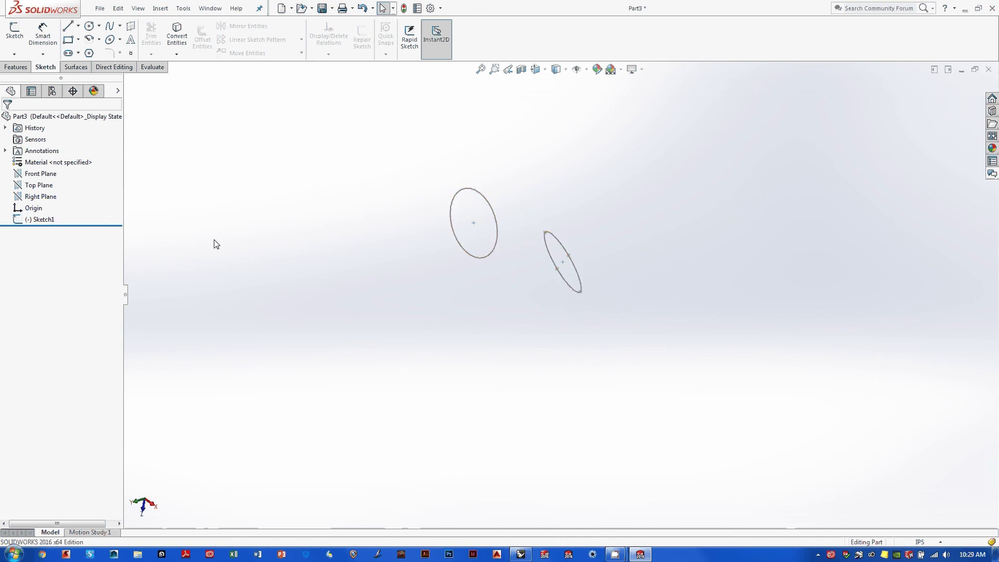
right_click(43, 221)
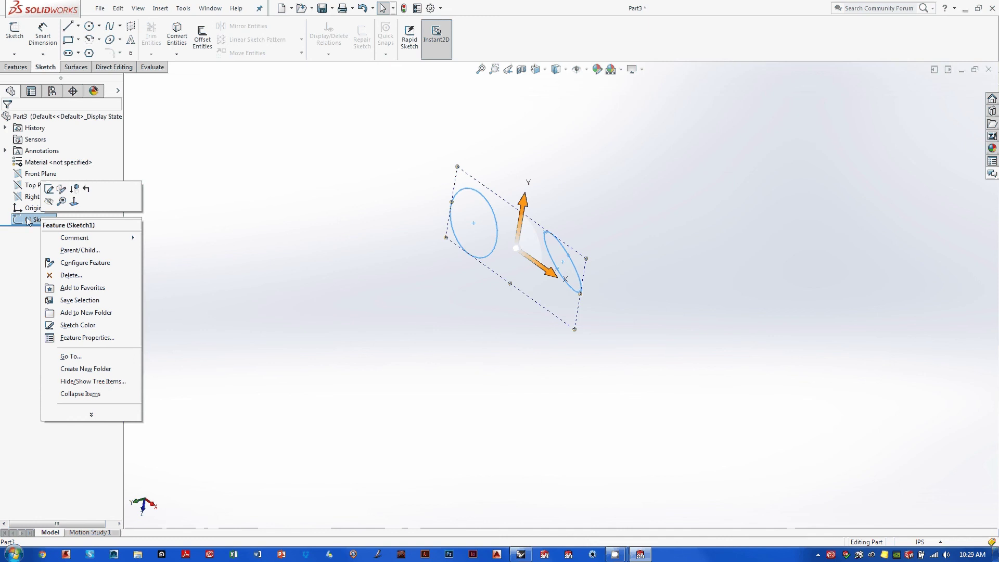
click(48, 190)
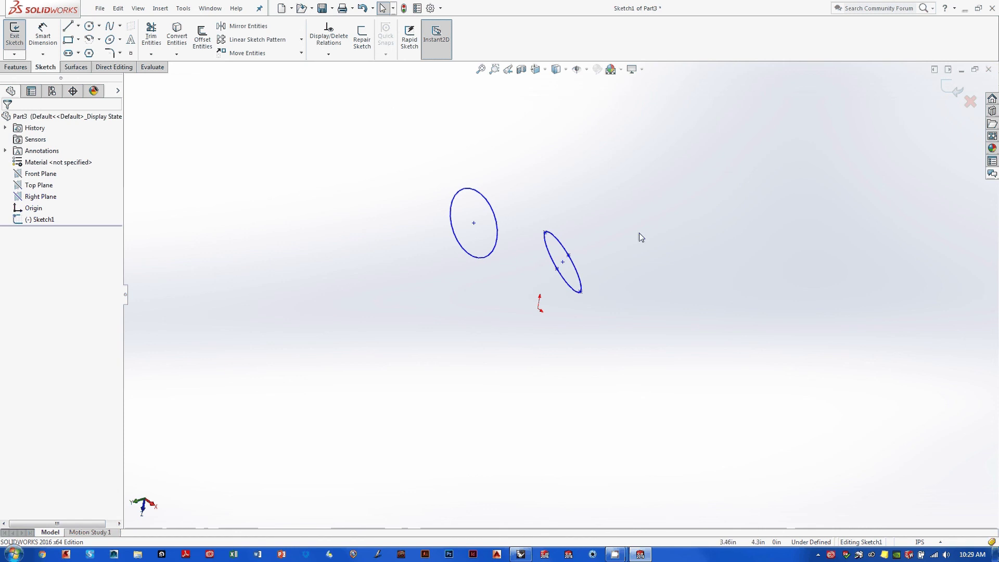
- Increase the ellipse's major radius (Radius 1) to 2.3 in
mouse_move(639, 233)
middle_down()
mouse_move(738, 140)
mouse_move(702, 289)
mouse_move(669, 252)
mouse_move(666, 145)
mouse_move(584, 248)
middle_up()
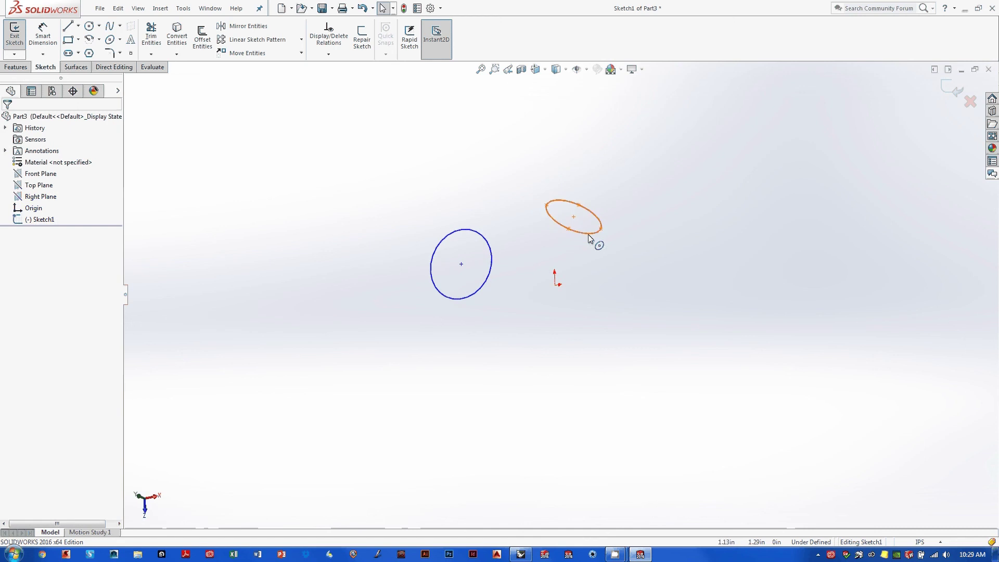
click(589, 237)
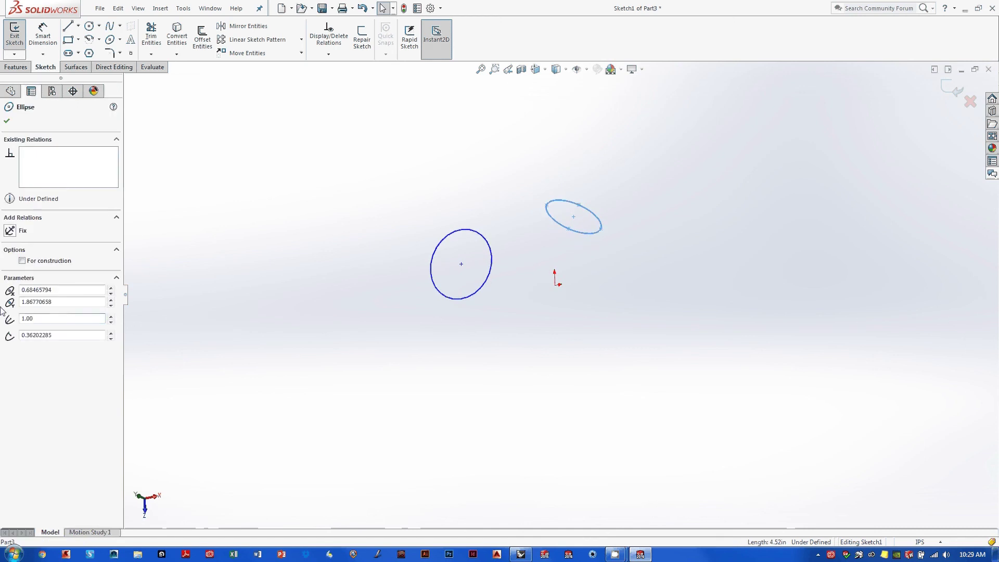
click(111, 316)
click(110, 316)
click(111, 316)
click(111, 316)
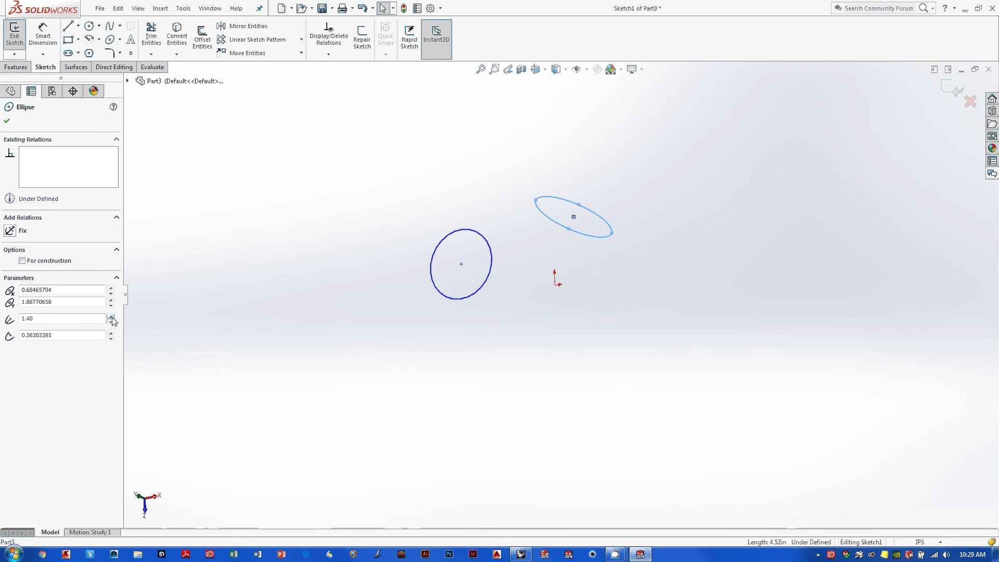
click(111, 316)
click(111, 316)
click(110, 316)
click(111, 315)
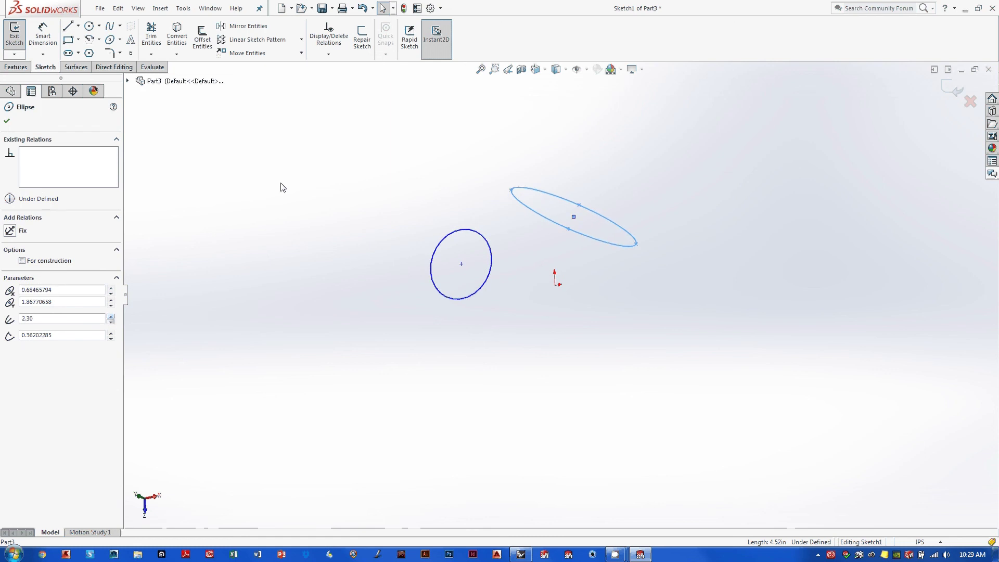
click(283, 188)
- Increase the circle's radius to 1.5 in and exit the sketch, keeping the changes
click(472, 232)
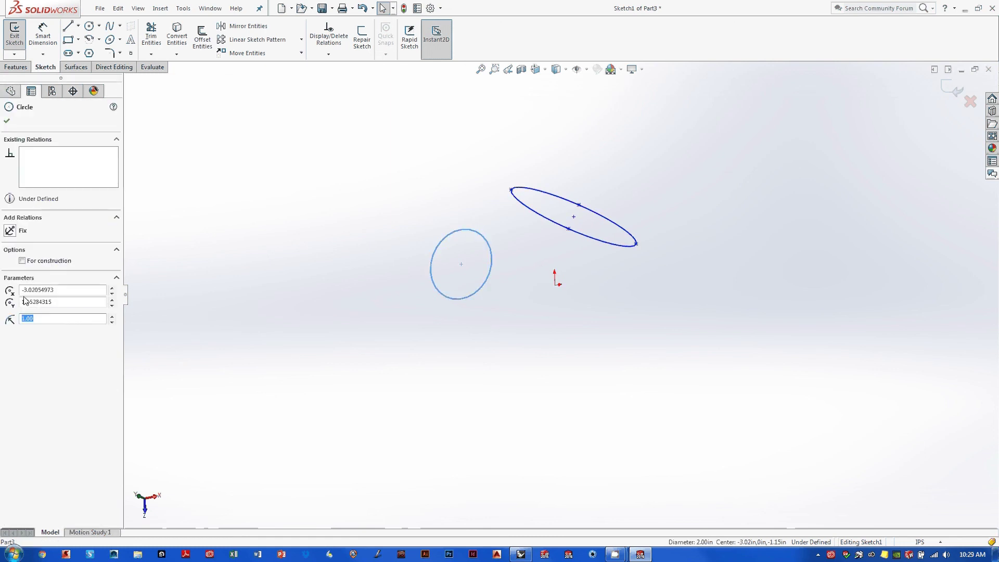
click(111, 315)
click(111, 316)
click(111, 316)
click(111, 316)
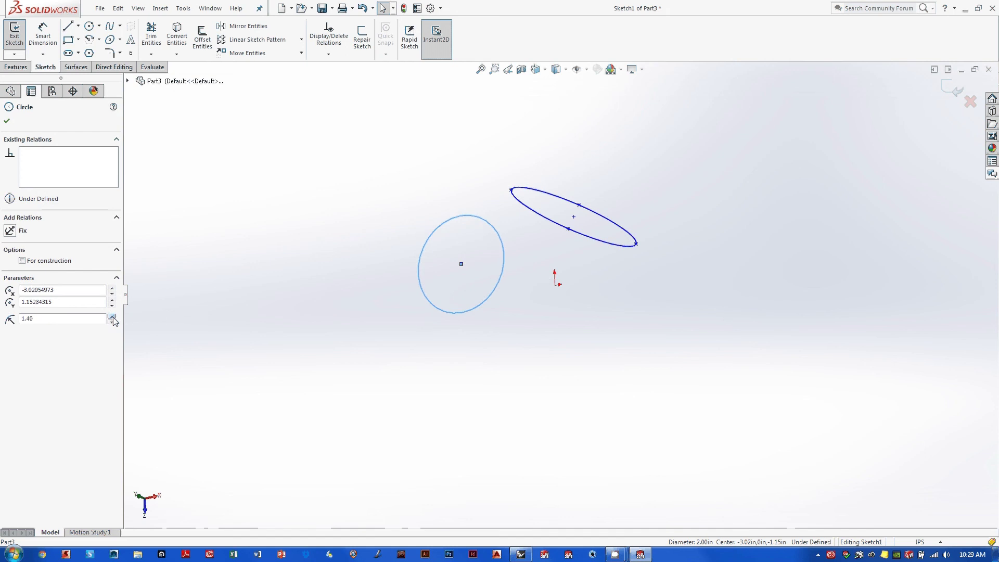
click(111, 316)
click(677, 134)
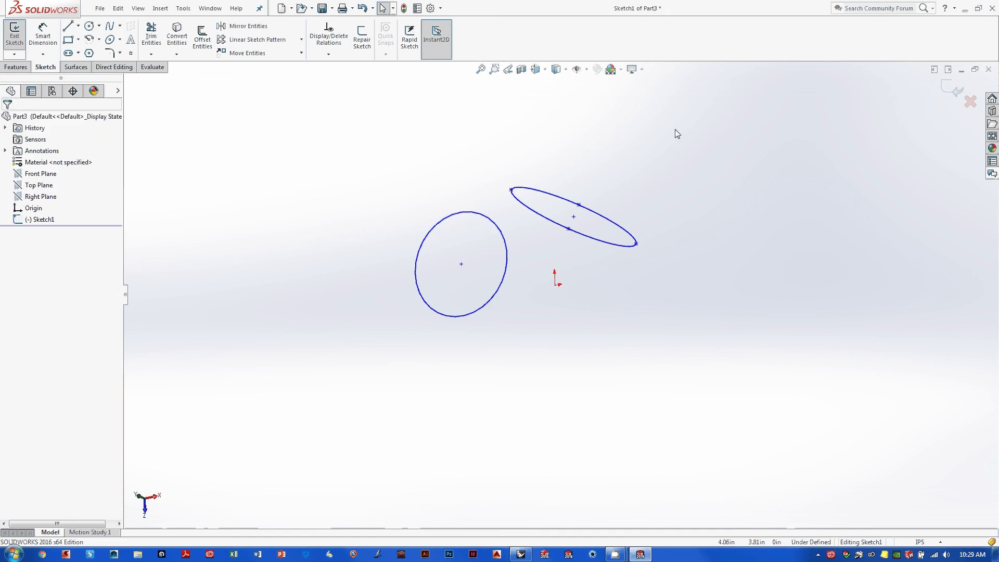
click(951, 89)
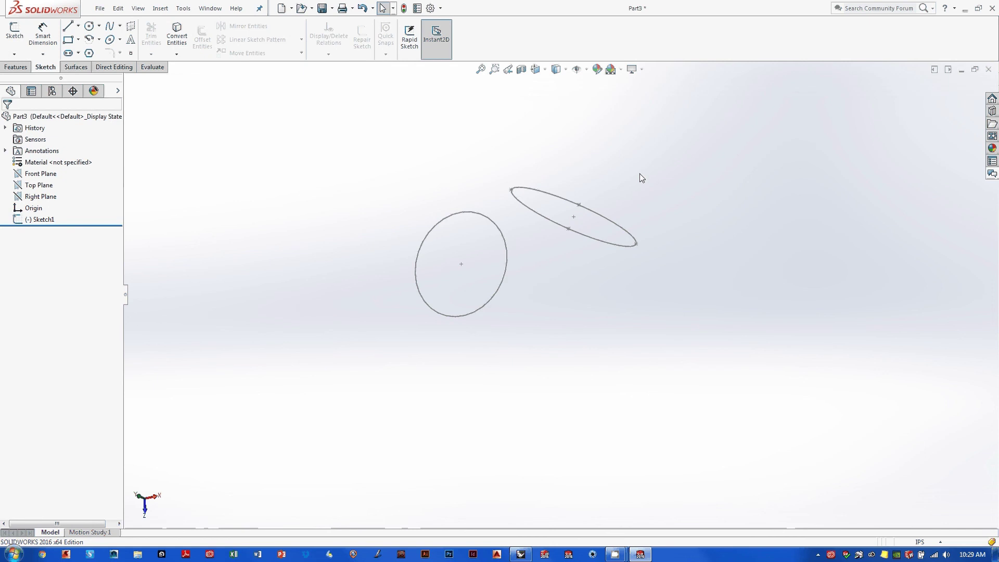
middle_drag(586, 156, 596, 307)
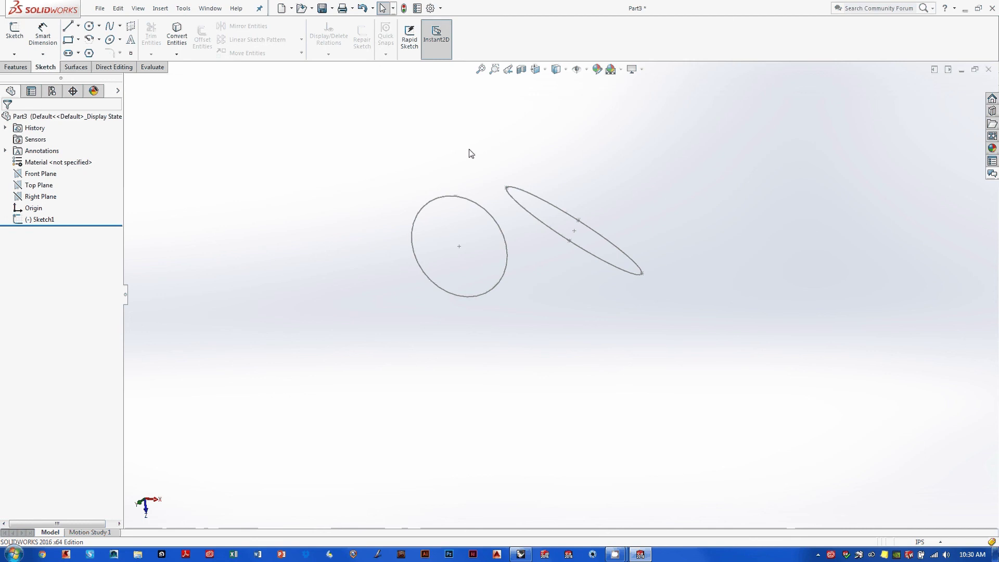
- Open Sketch1 for editing once more and exit it without altering any geometry
right_click(40, 222)
click(46, 195)
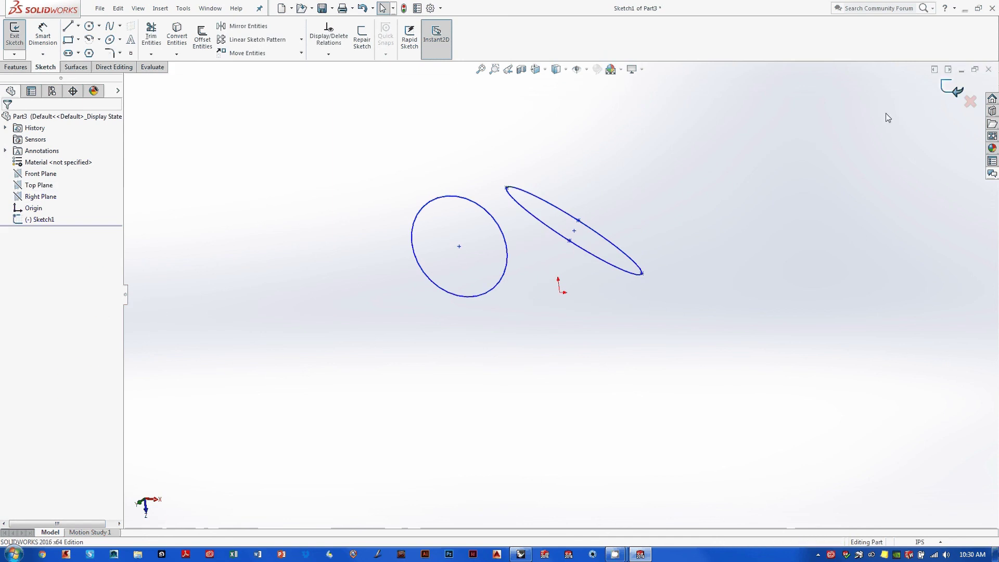
click(951, 90)
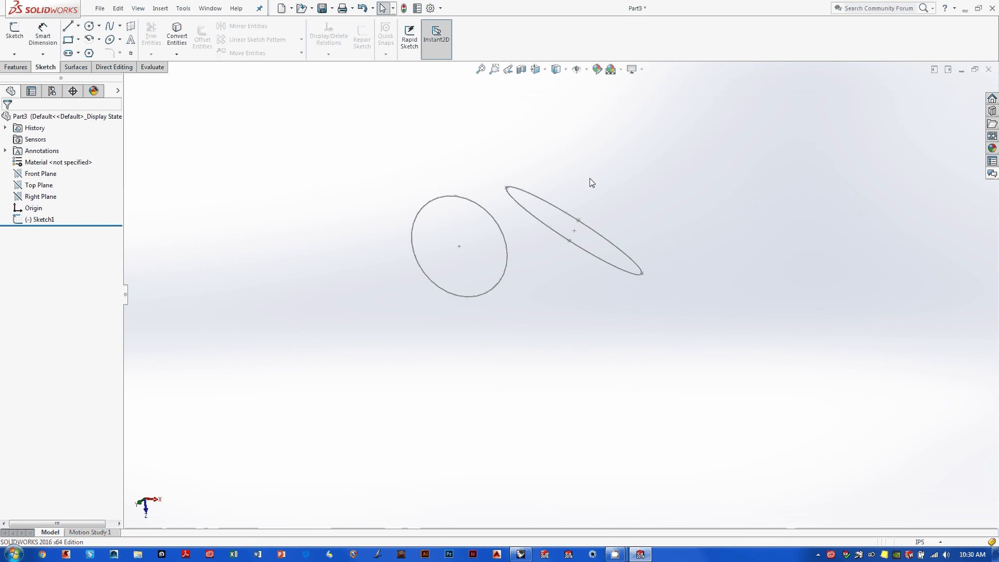
mouse_move(615, 554)
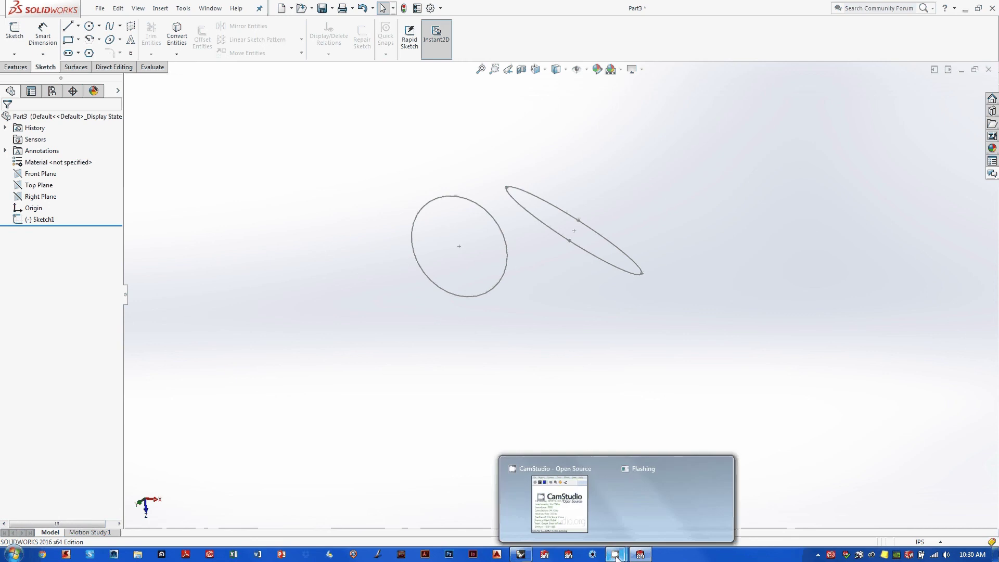